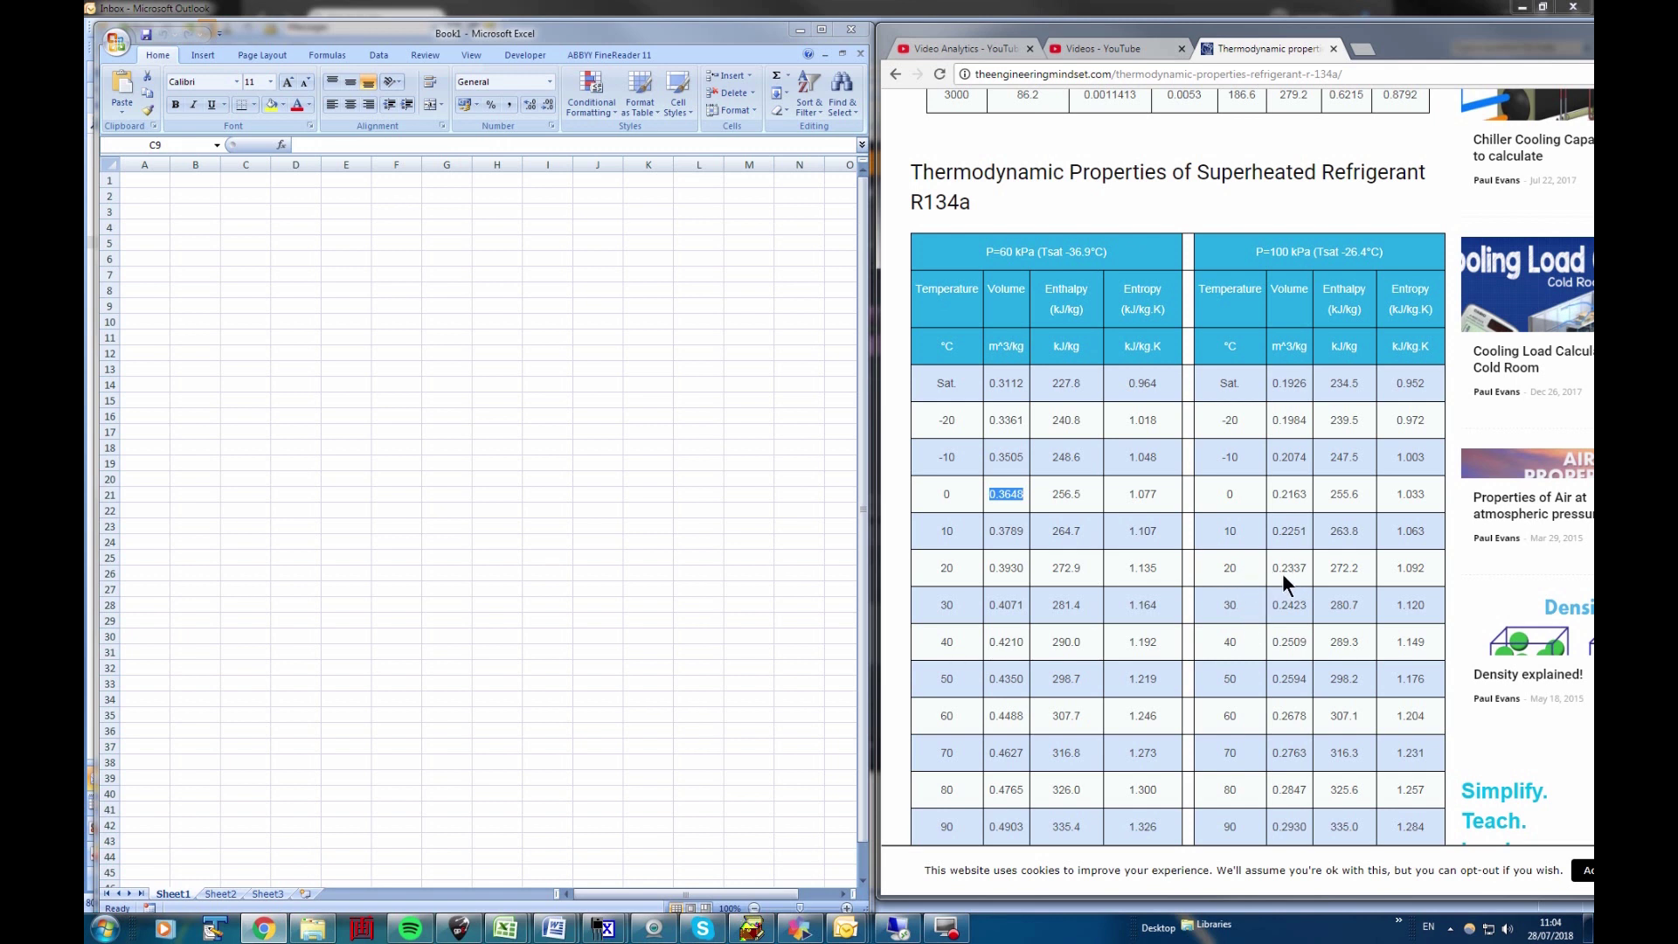
Enter 0.2337, the R134a volume at 20 °C and 100 kPa from the properties table, in cell D6
click(312, 256)
click(311, 254)
text(0.)
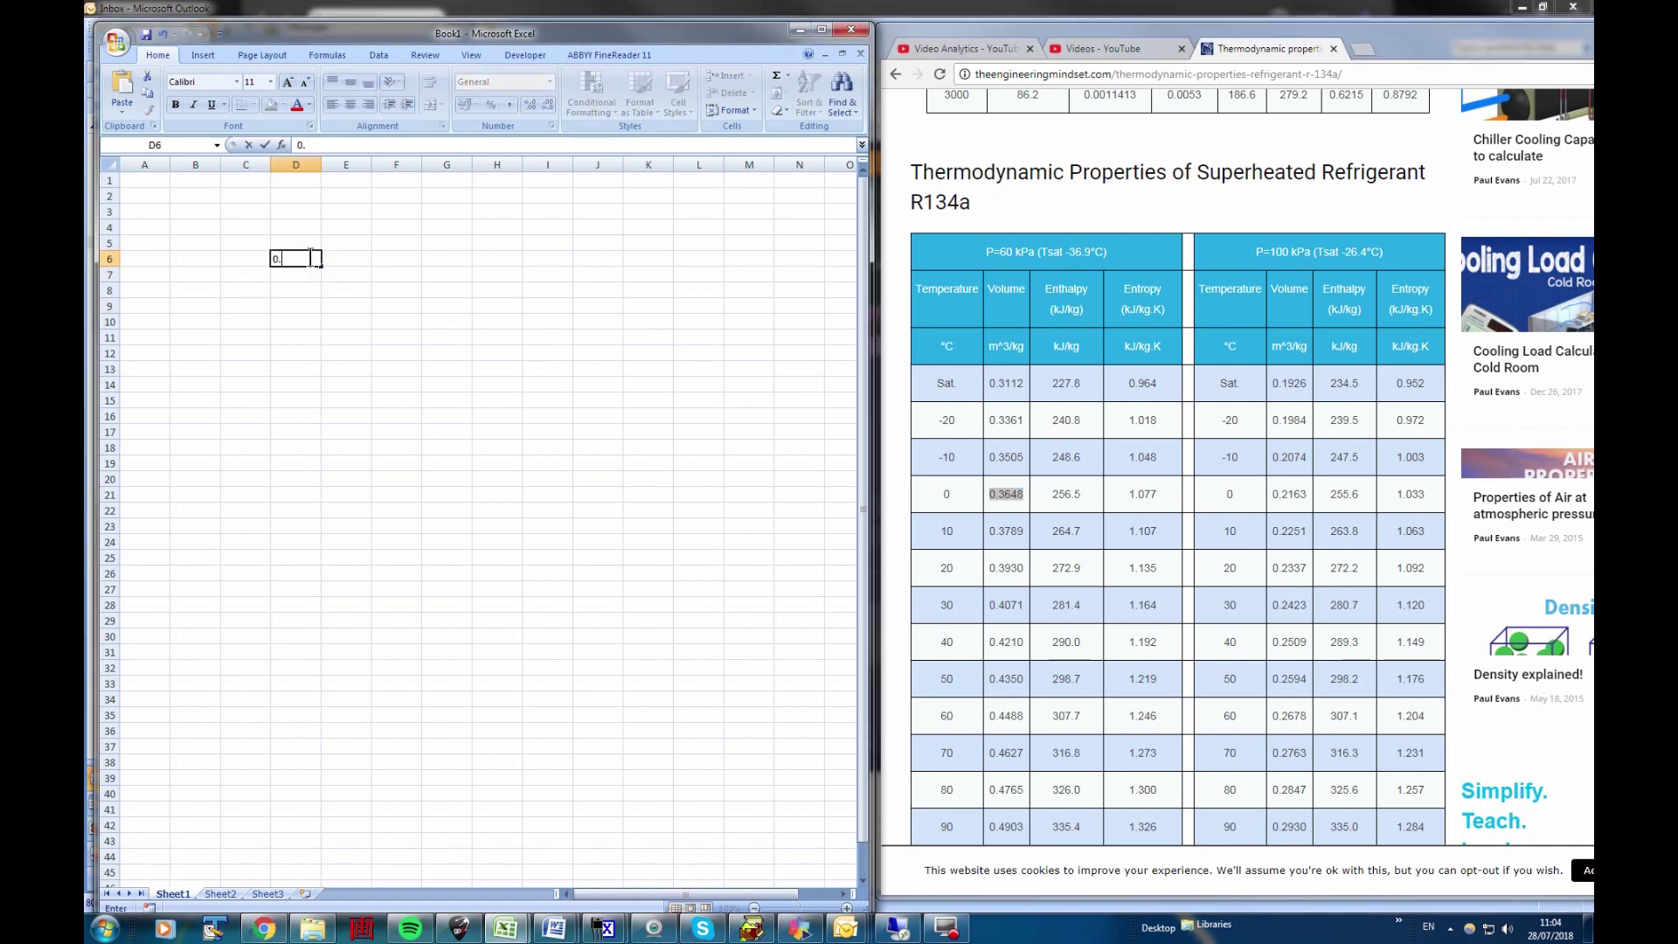
text(2337)
key(Return)
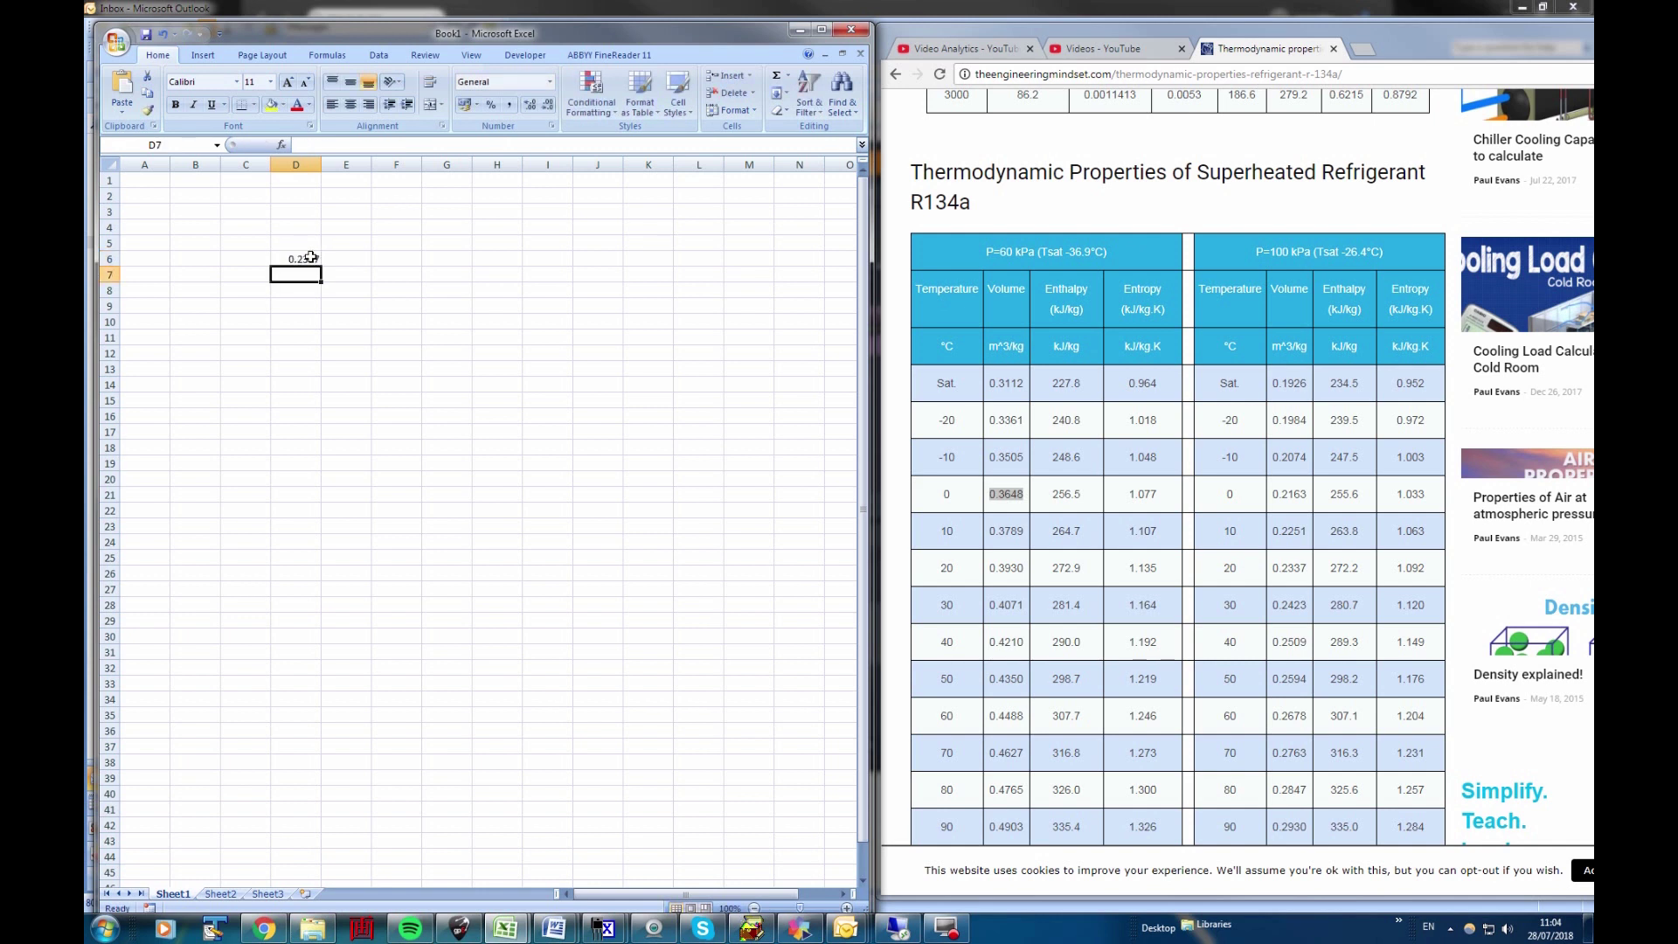
Enter the value 0.8 in cell E6, beside the refrigerant volume figure
click(311, 244)
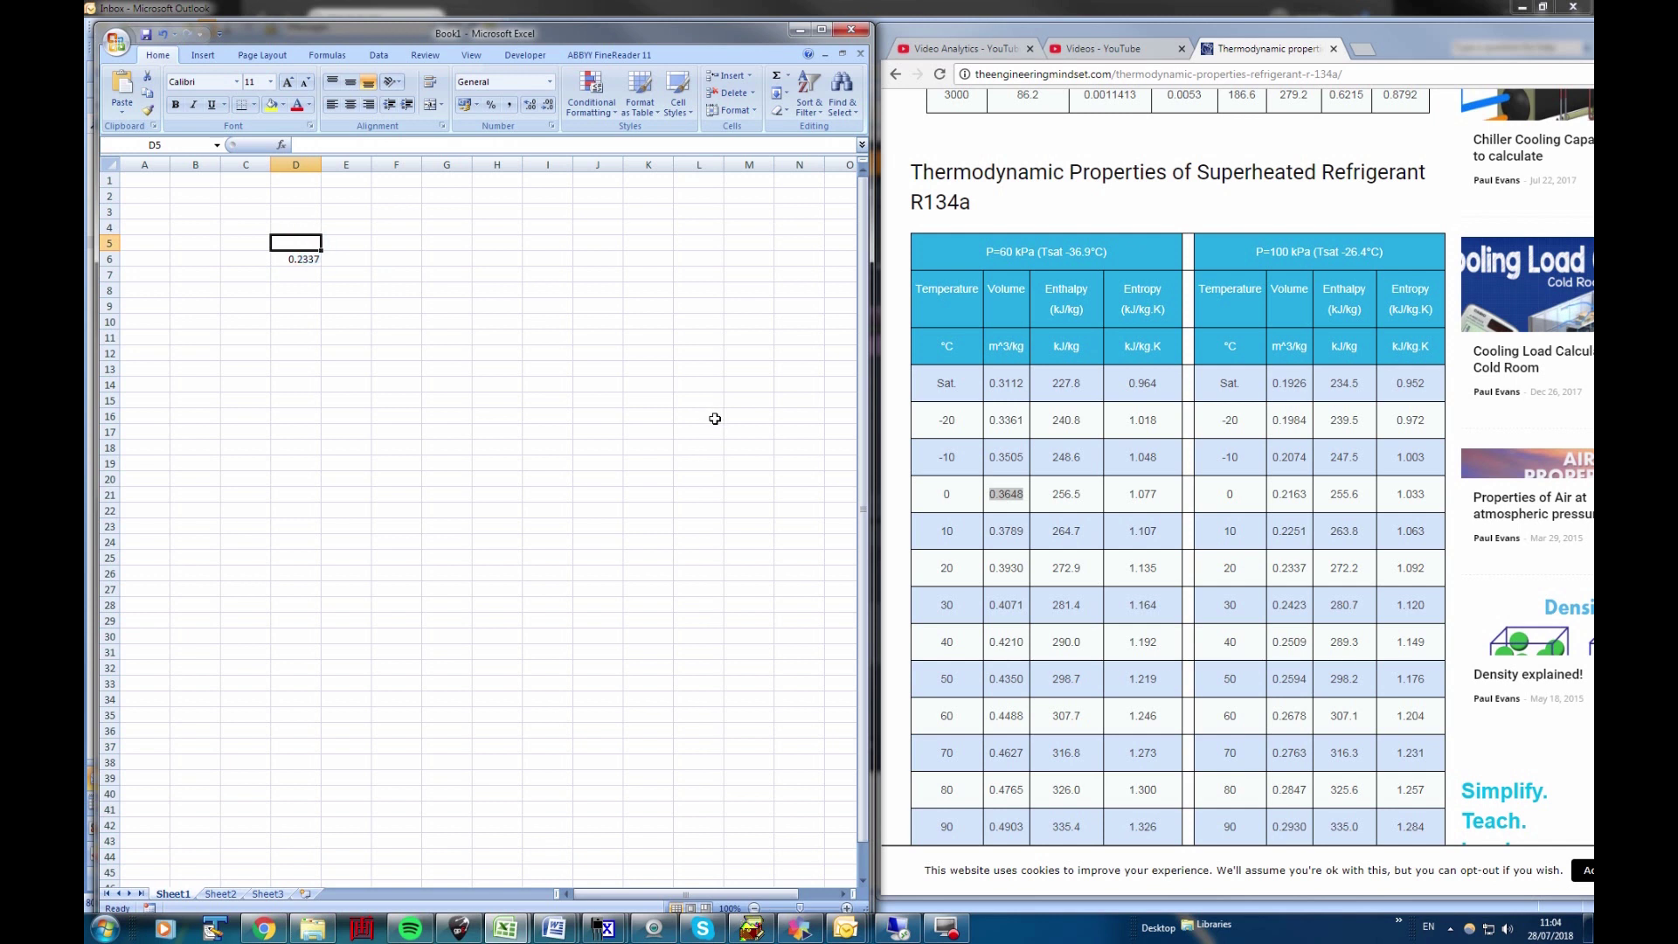
key(Right)
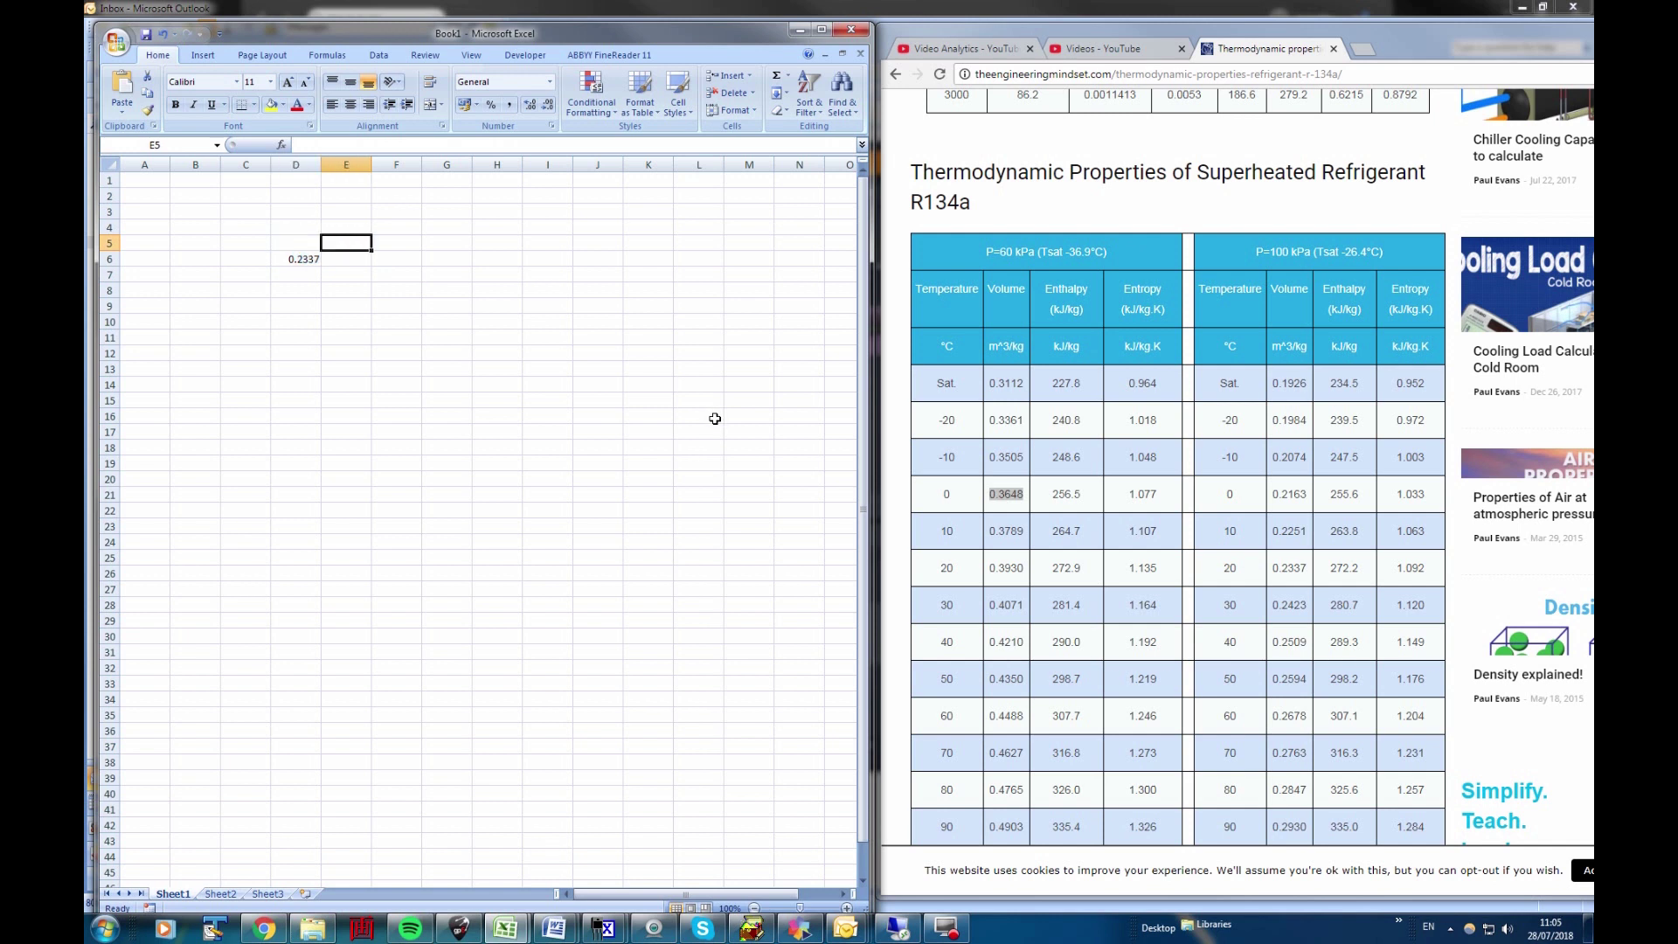
key(Down)
text(0.8)
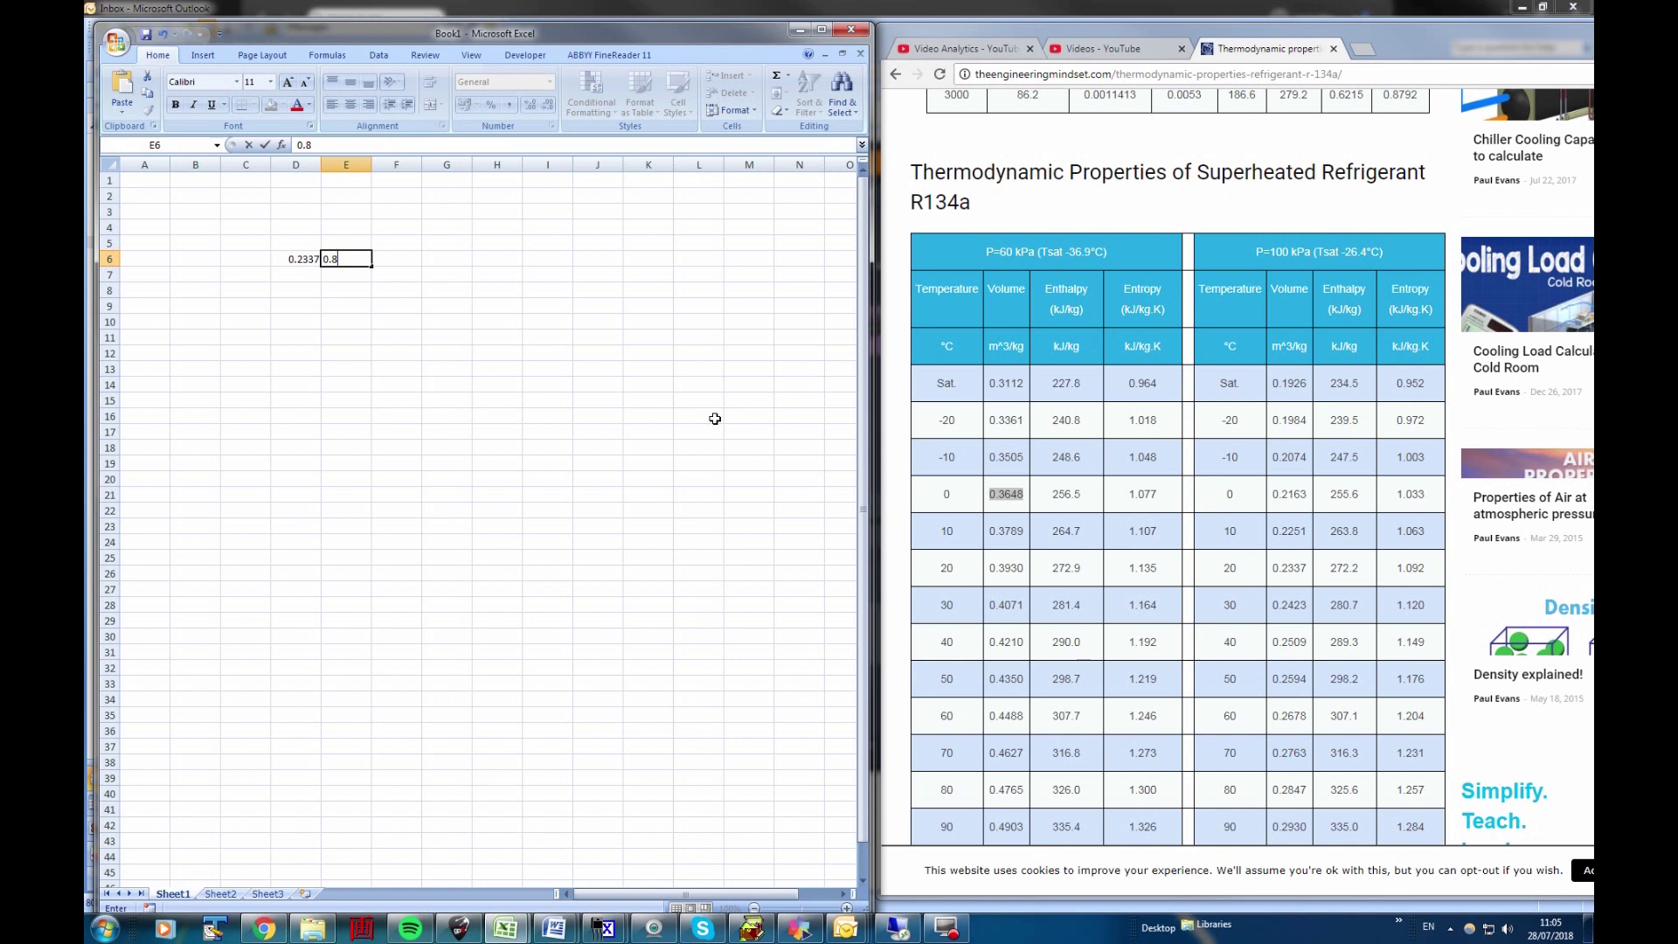
key(Right)
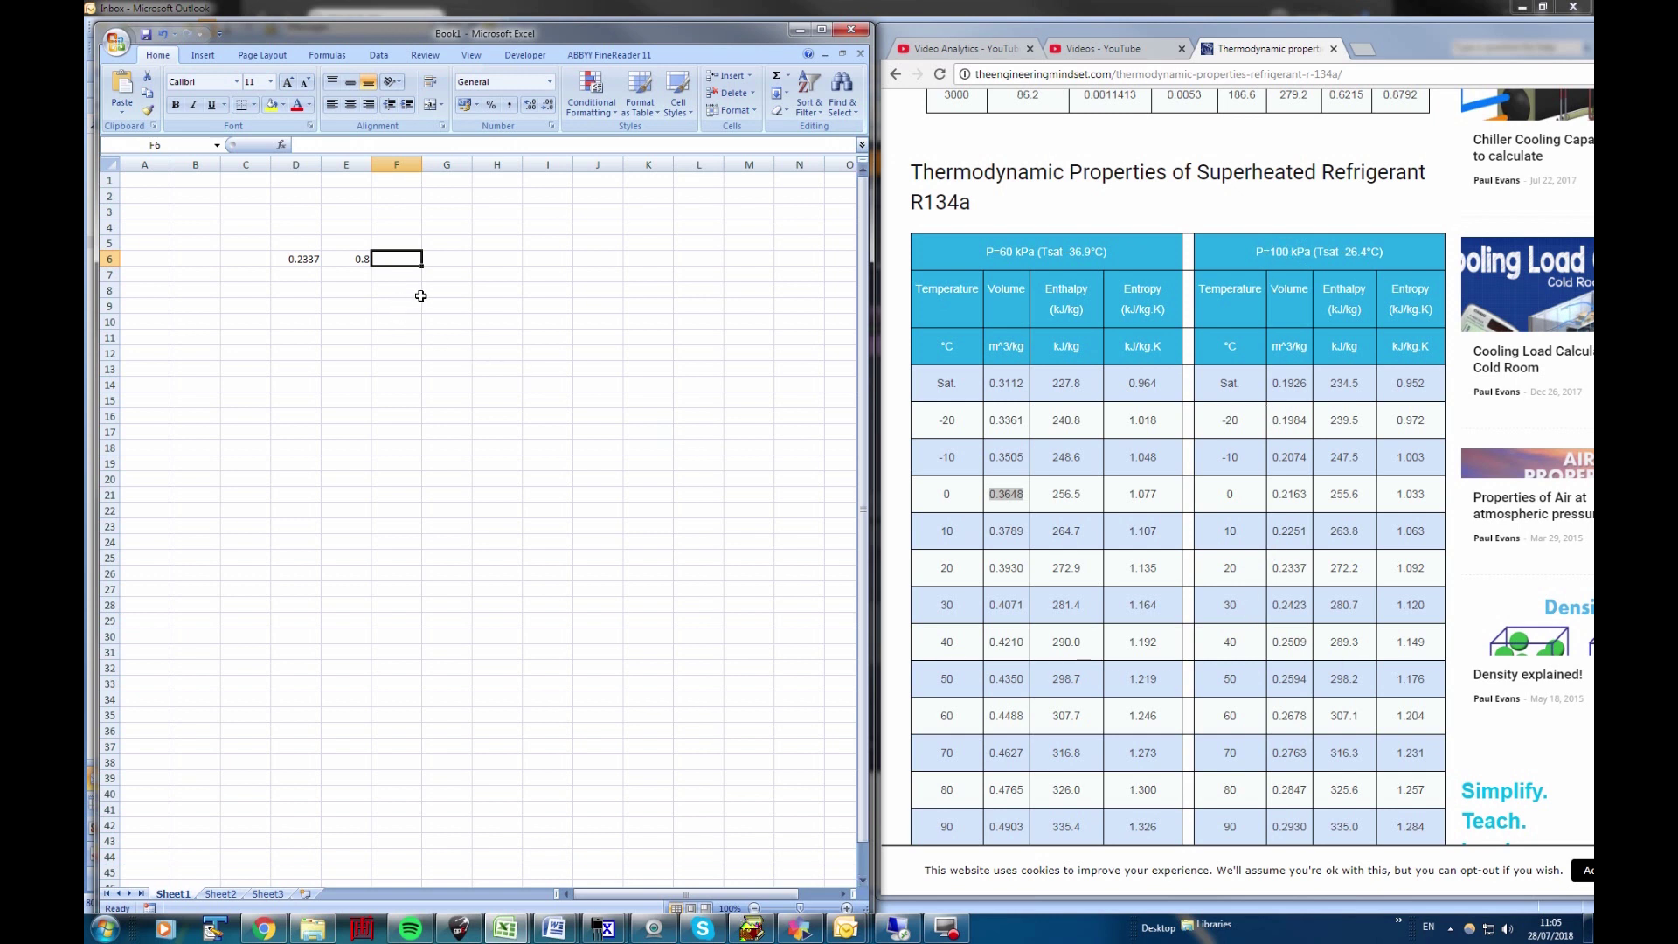
Calculate E6 divided by D6 with a formula in cell F6
text(+)
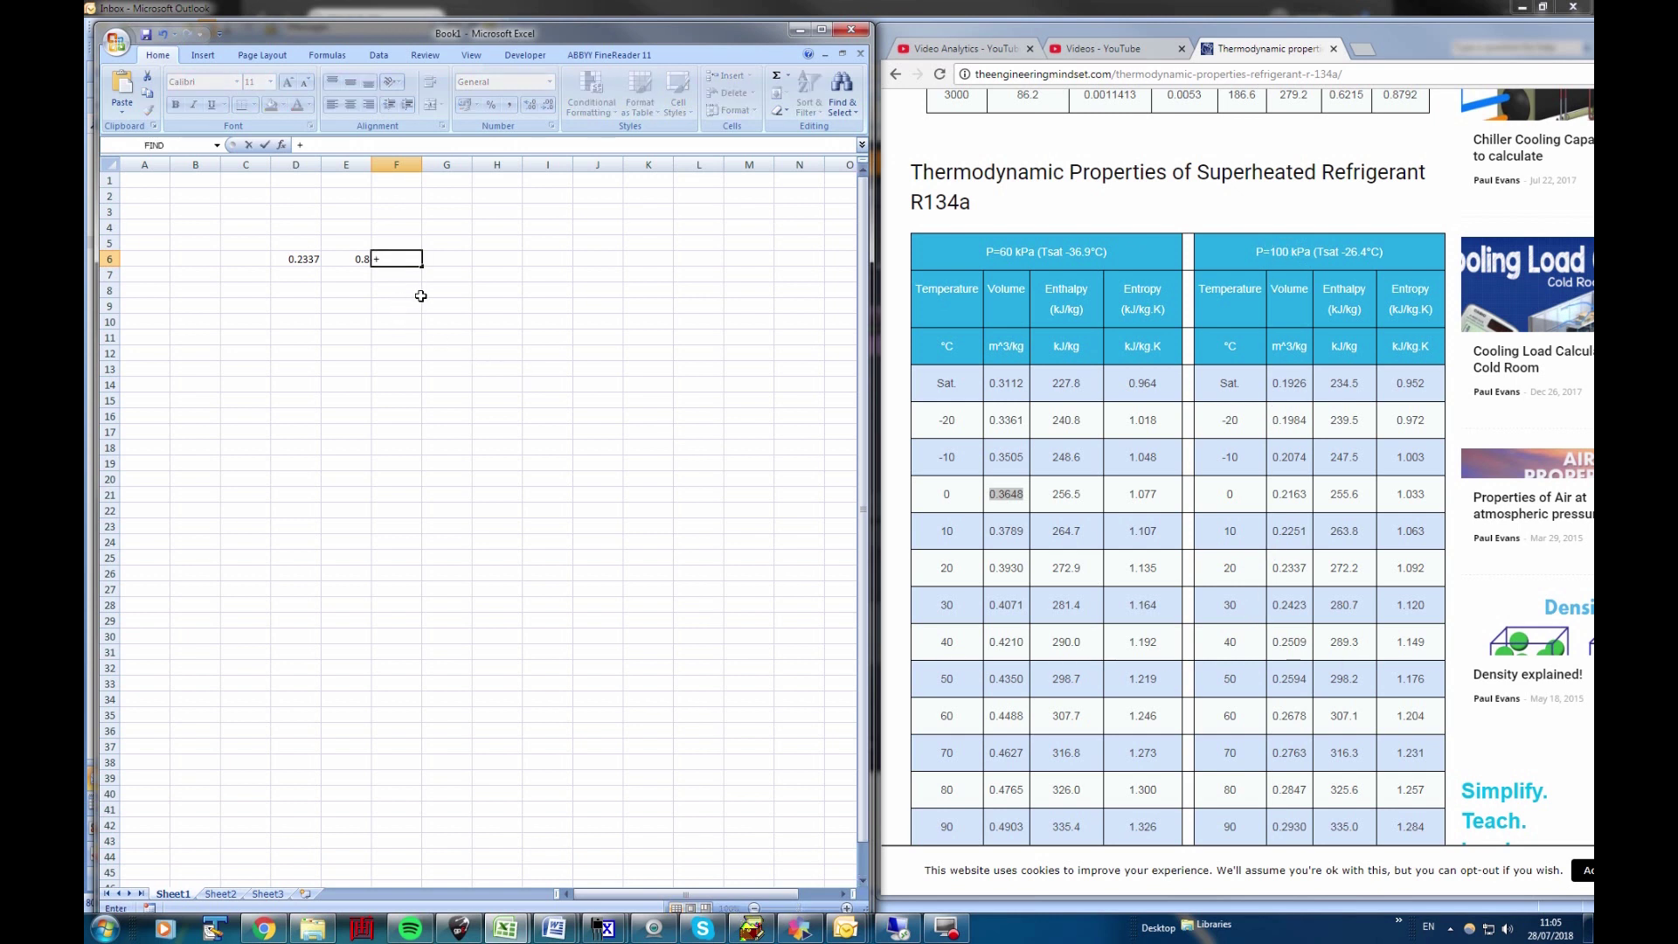
key(Left)
text(/)
key(Left)
key(Left)
key(Return)
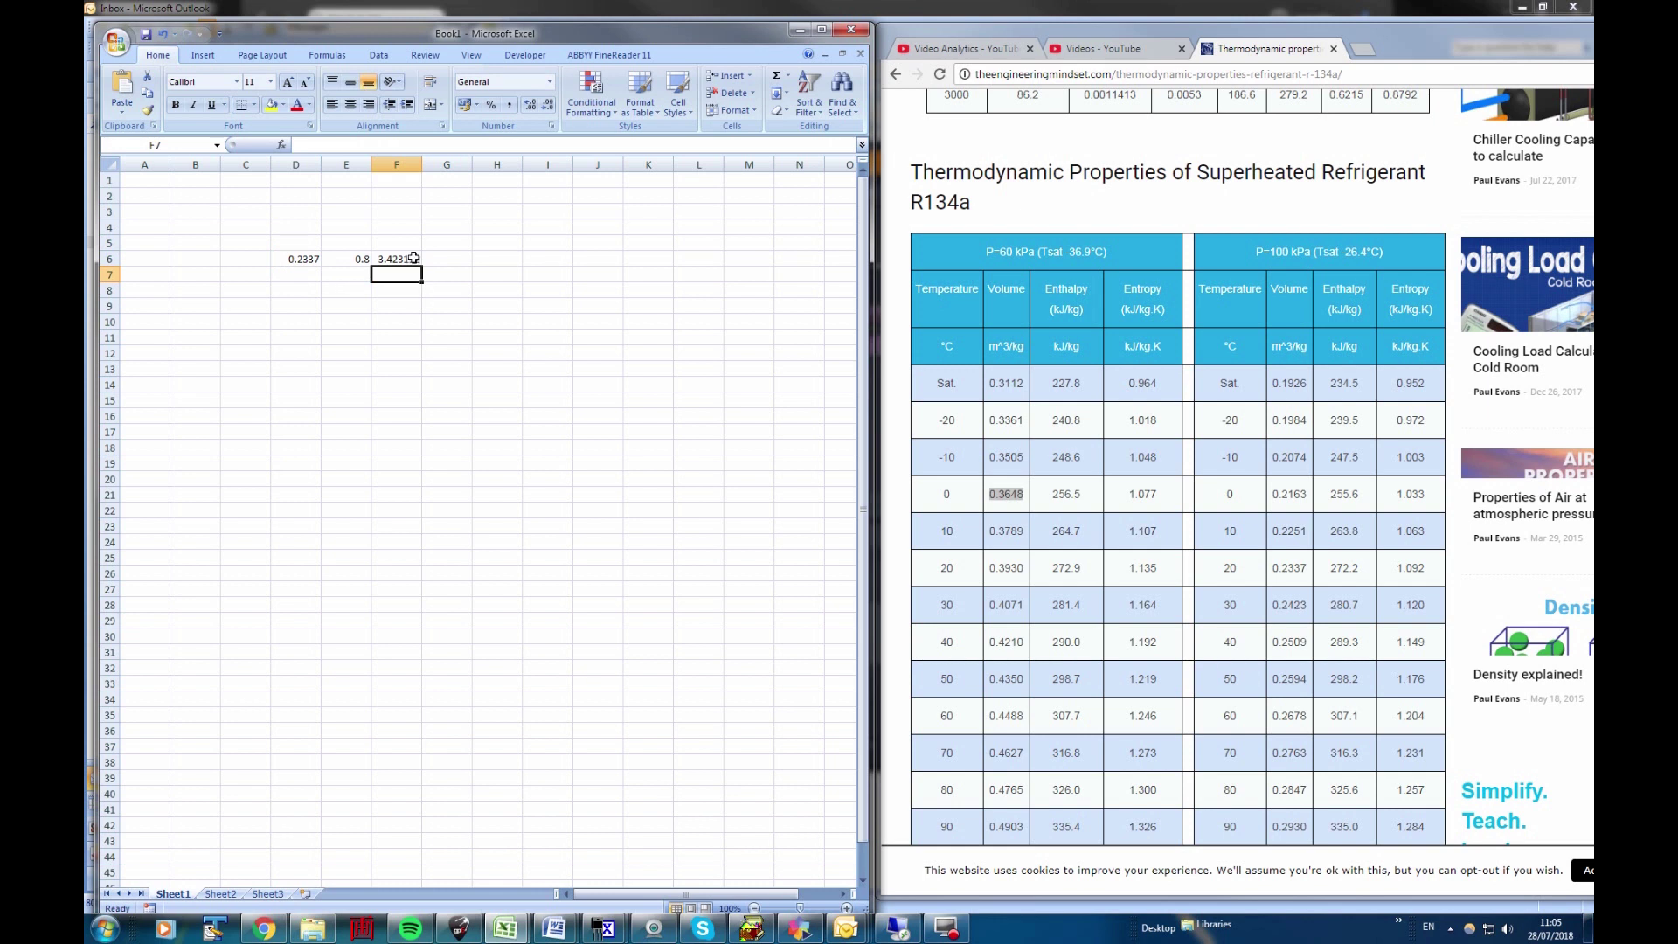
click(414, 259)
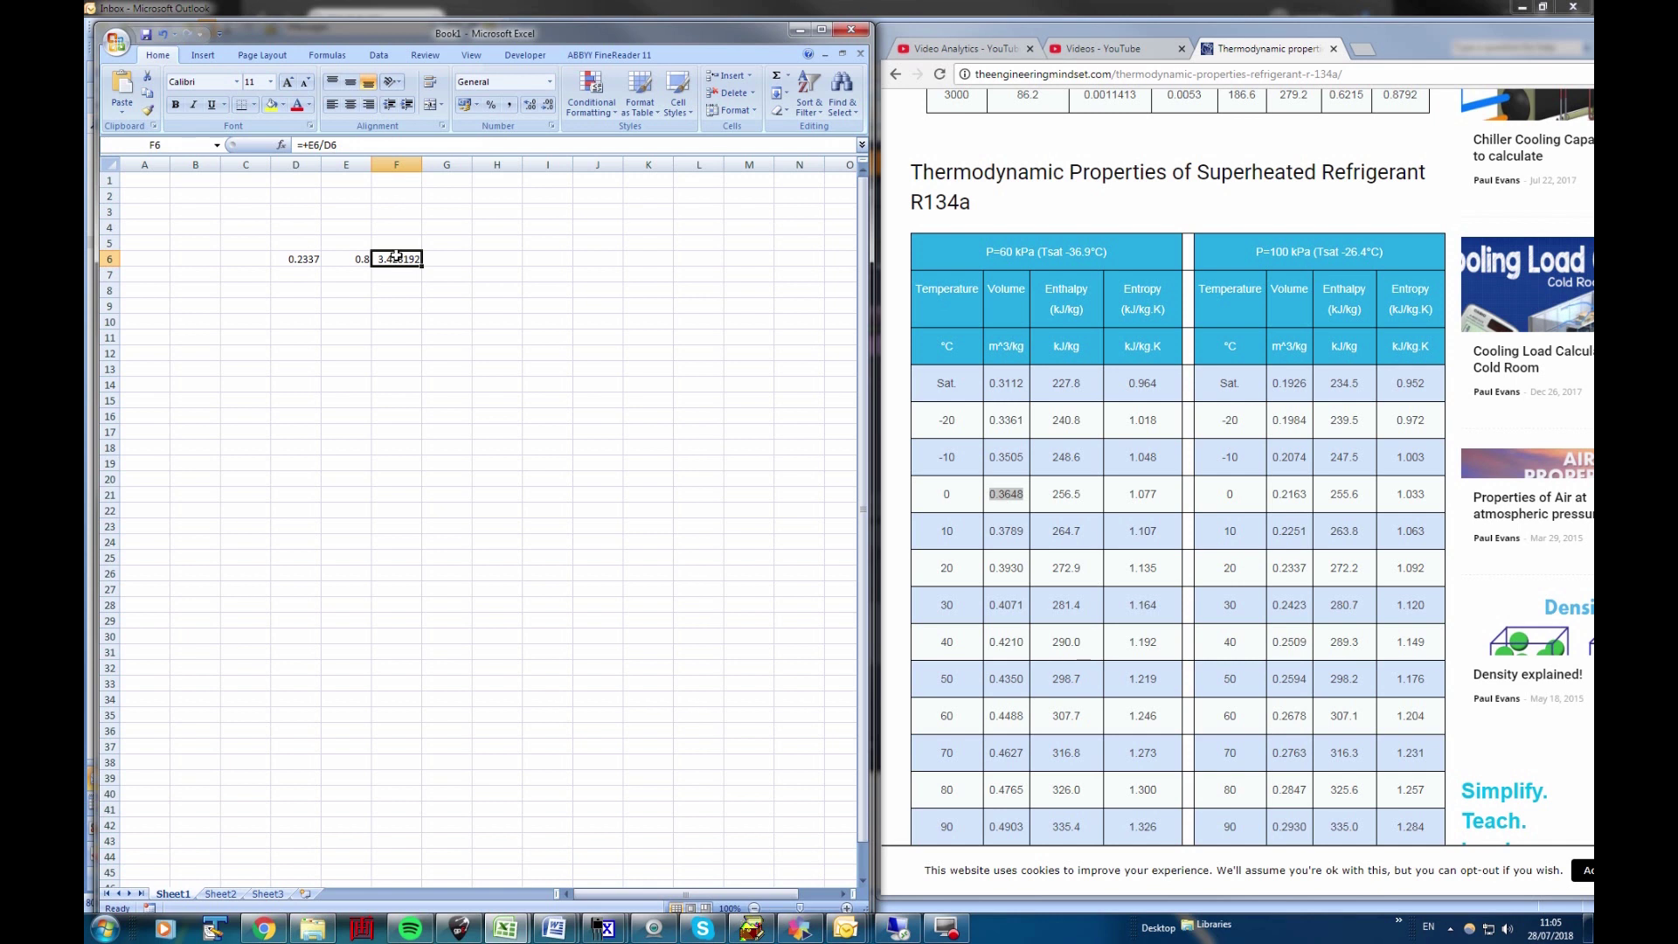
click(395, 278)
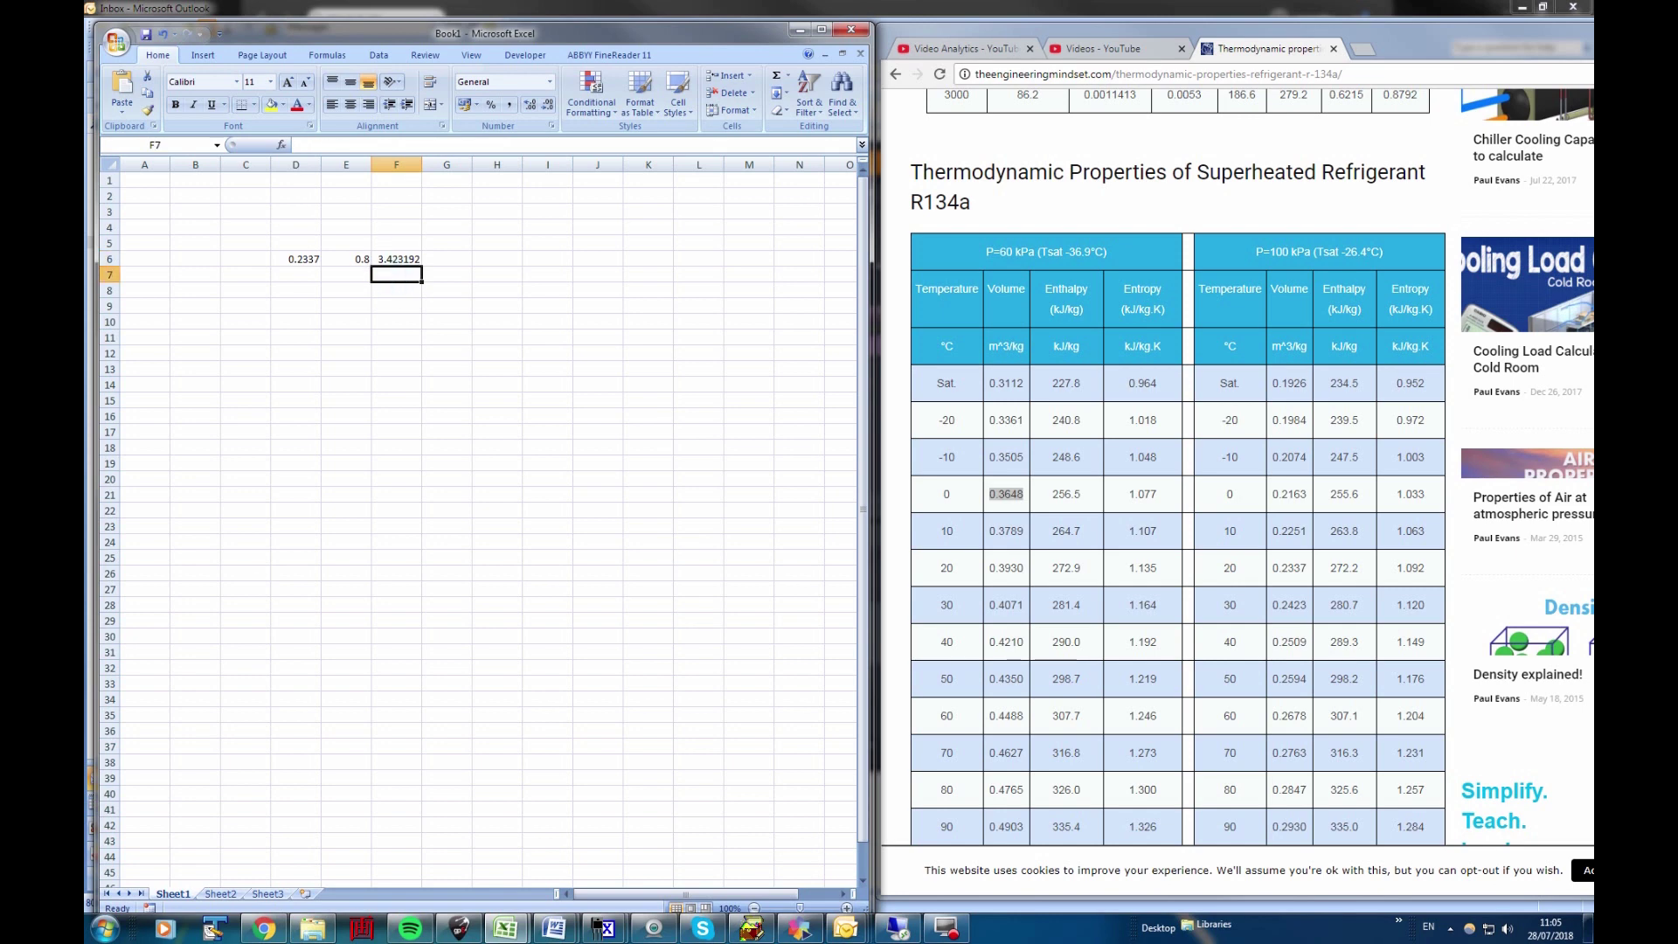
click(936, 935)
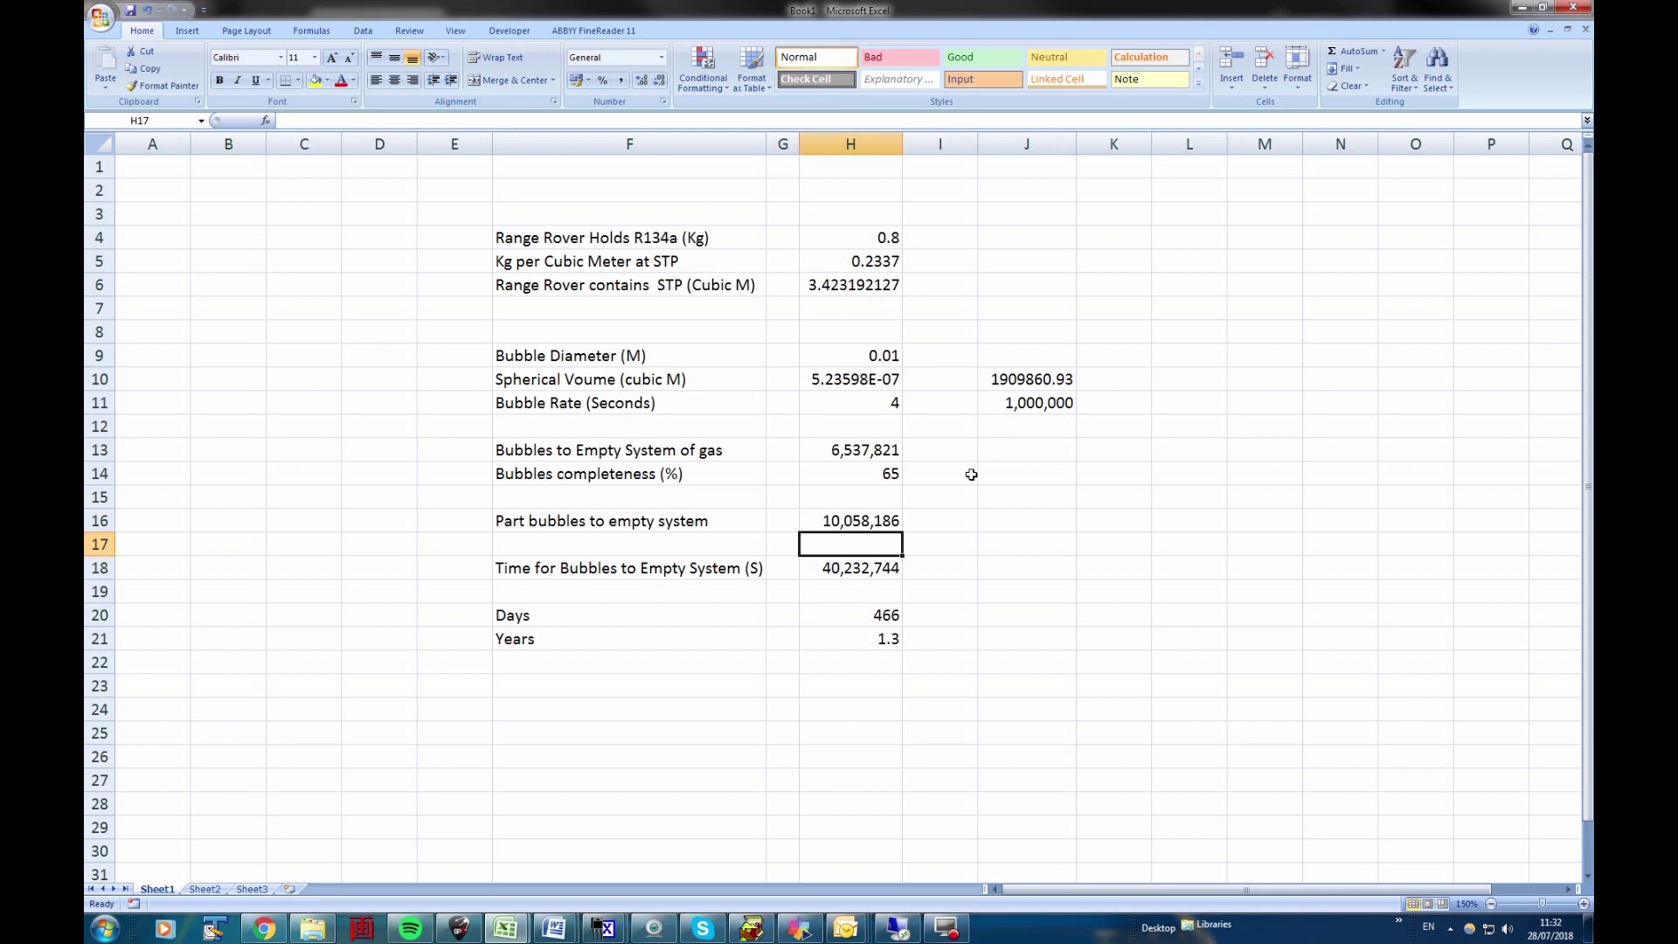
Clear the stray numbers in cells J10 and J11 beside the bubble calculation
click(1034, 379)
key(Delete)
click(1034, 402)
key(Delete)
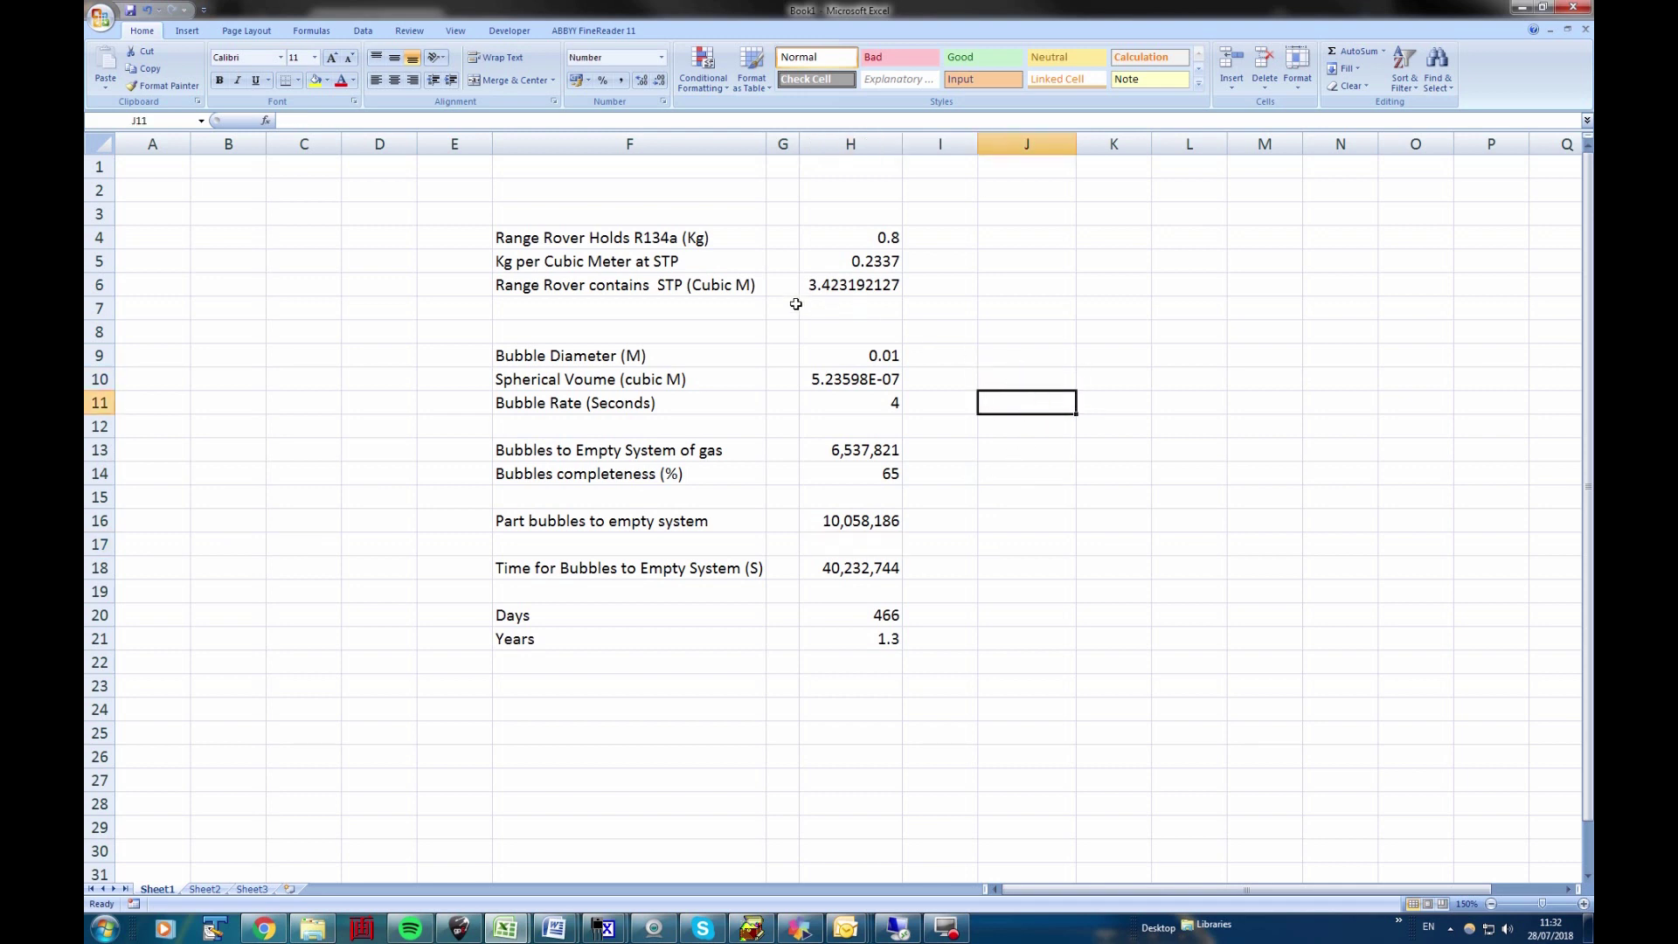
Examine the refrigerant mass, density and volume rows, including the formula in H6, and the bubble volume and rate rows
click(733, 239)
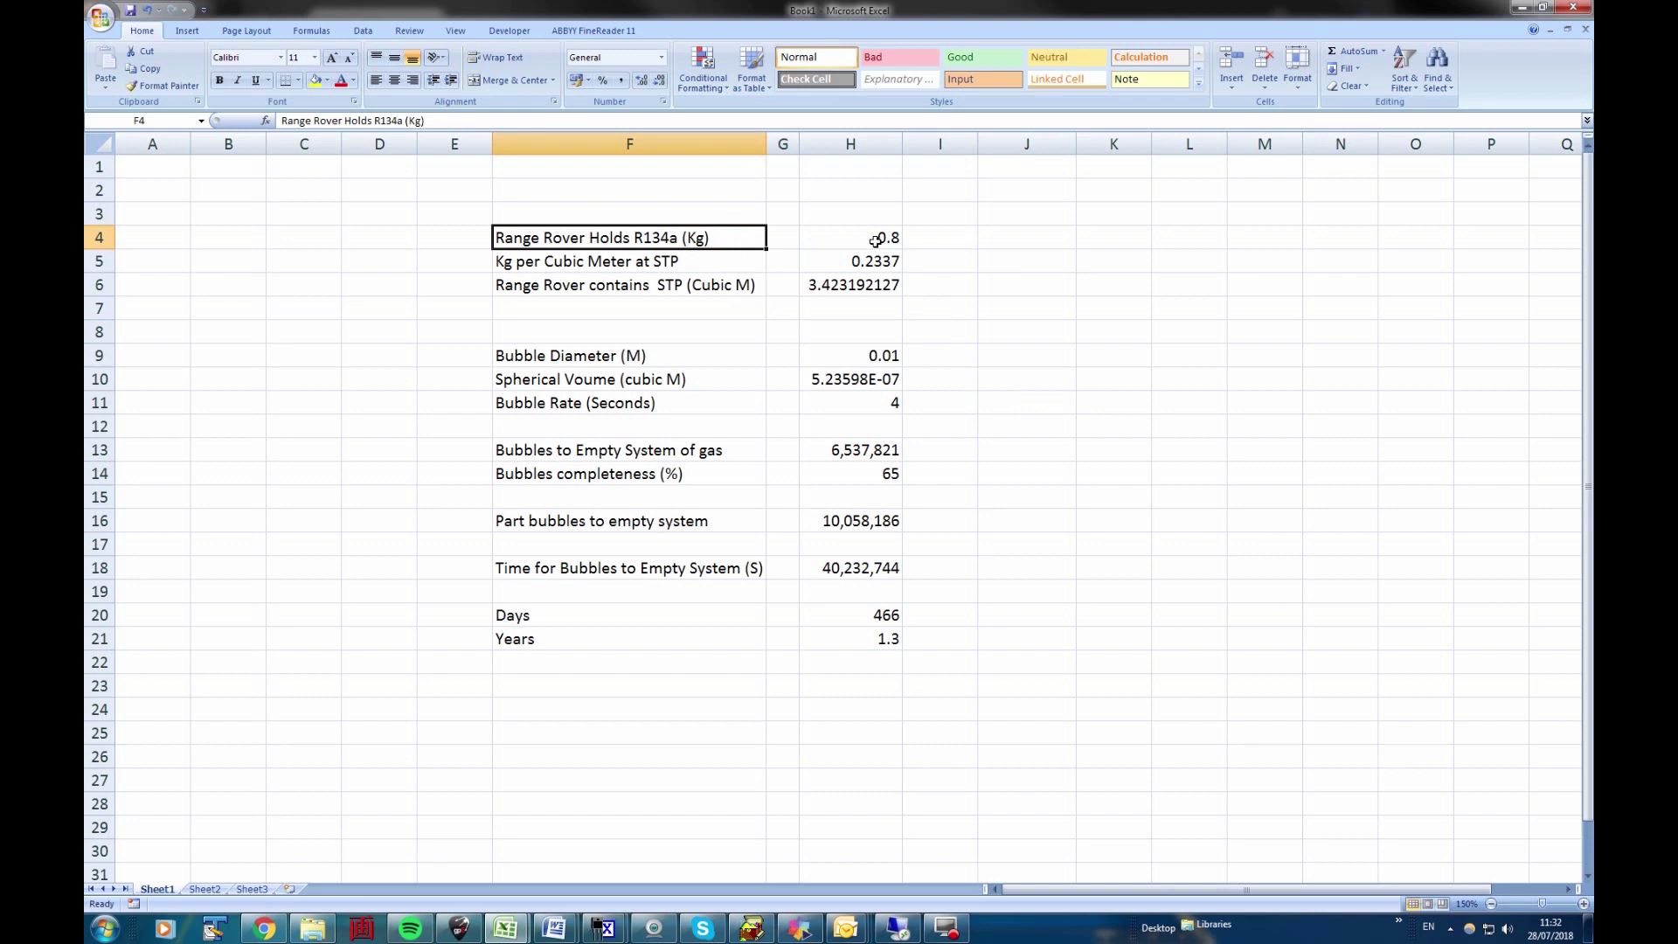
click(645, 262)
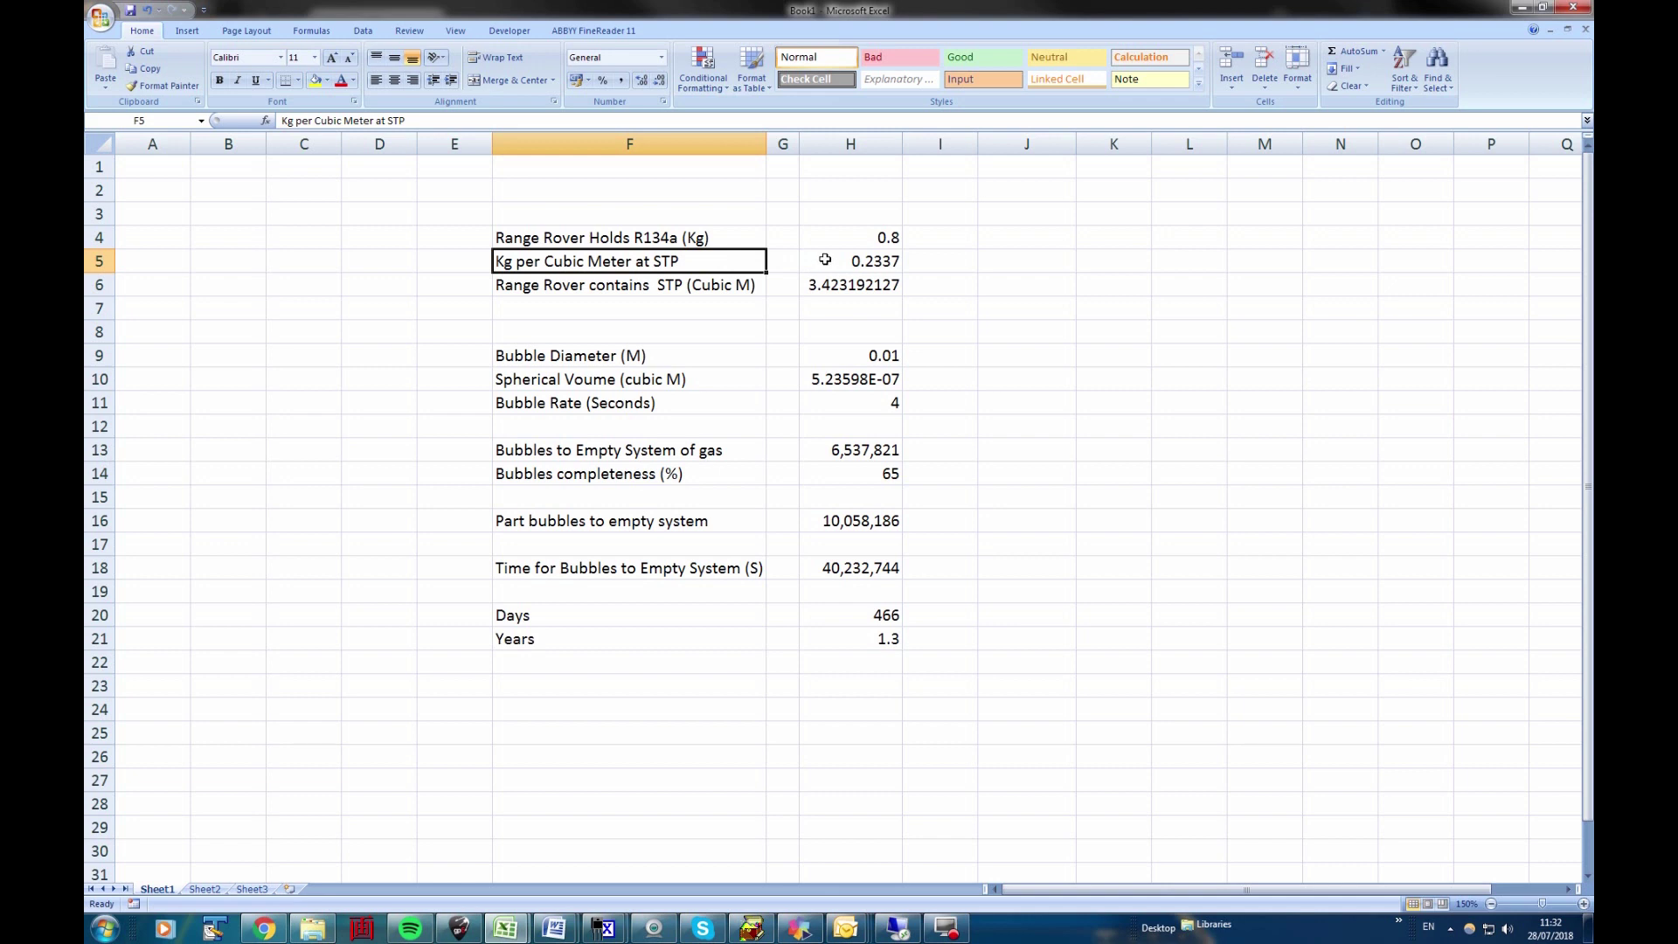
click(690, 288)
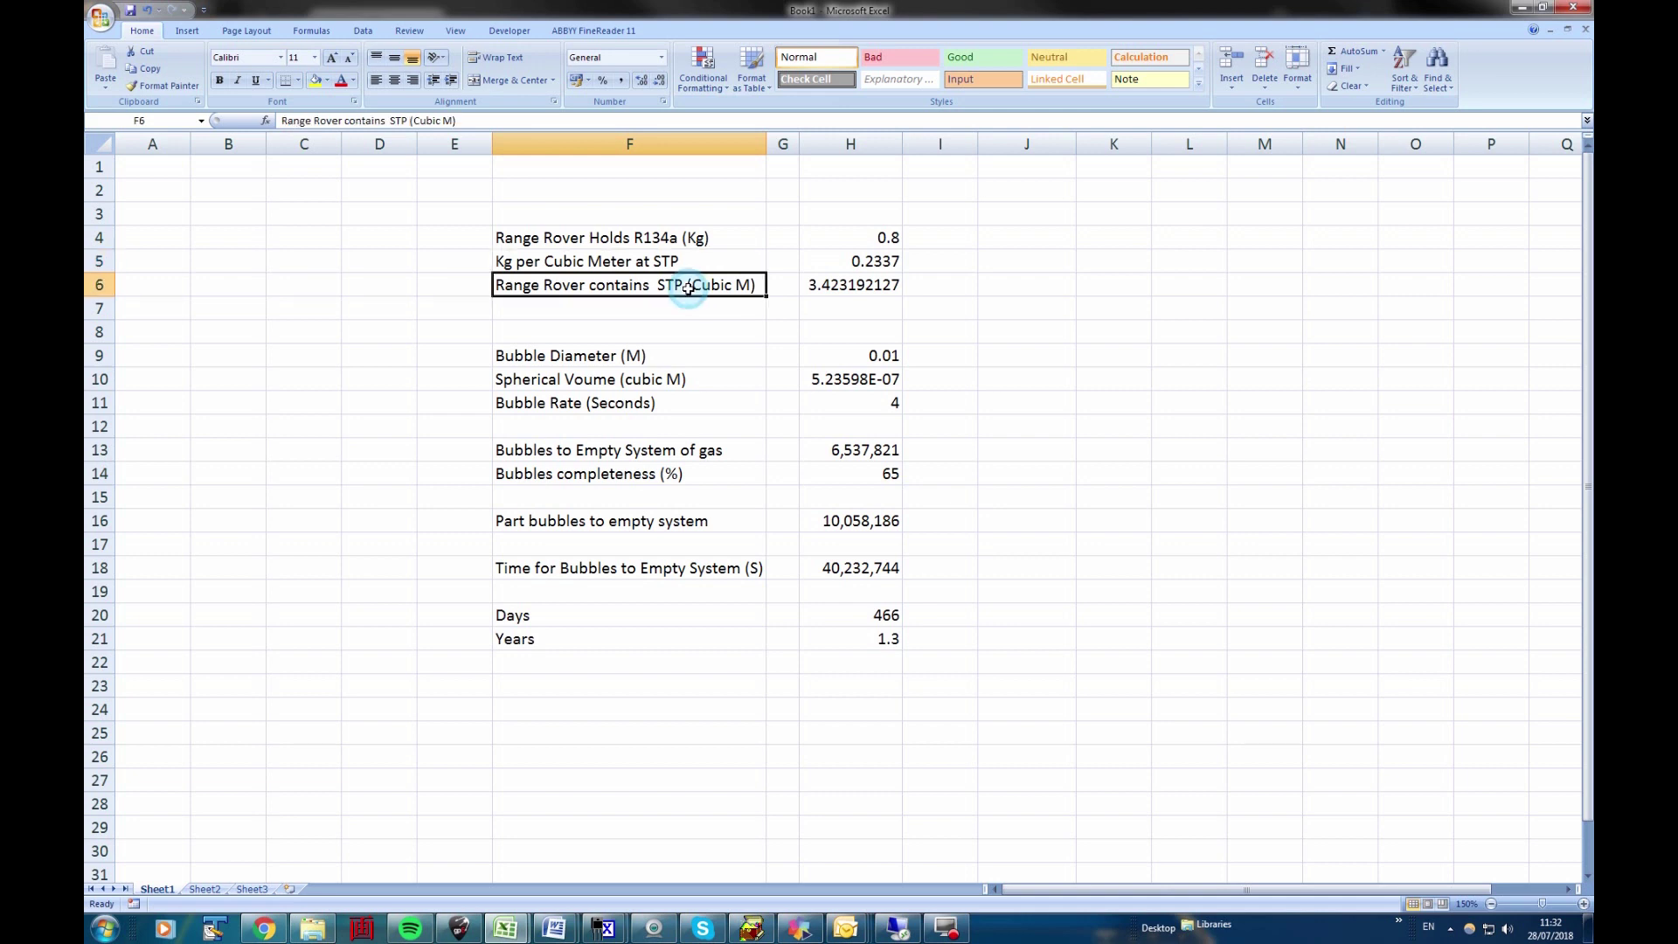
click(846, 288)
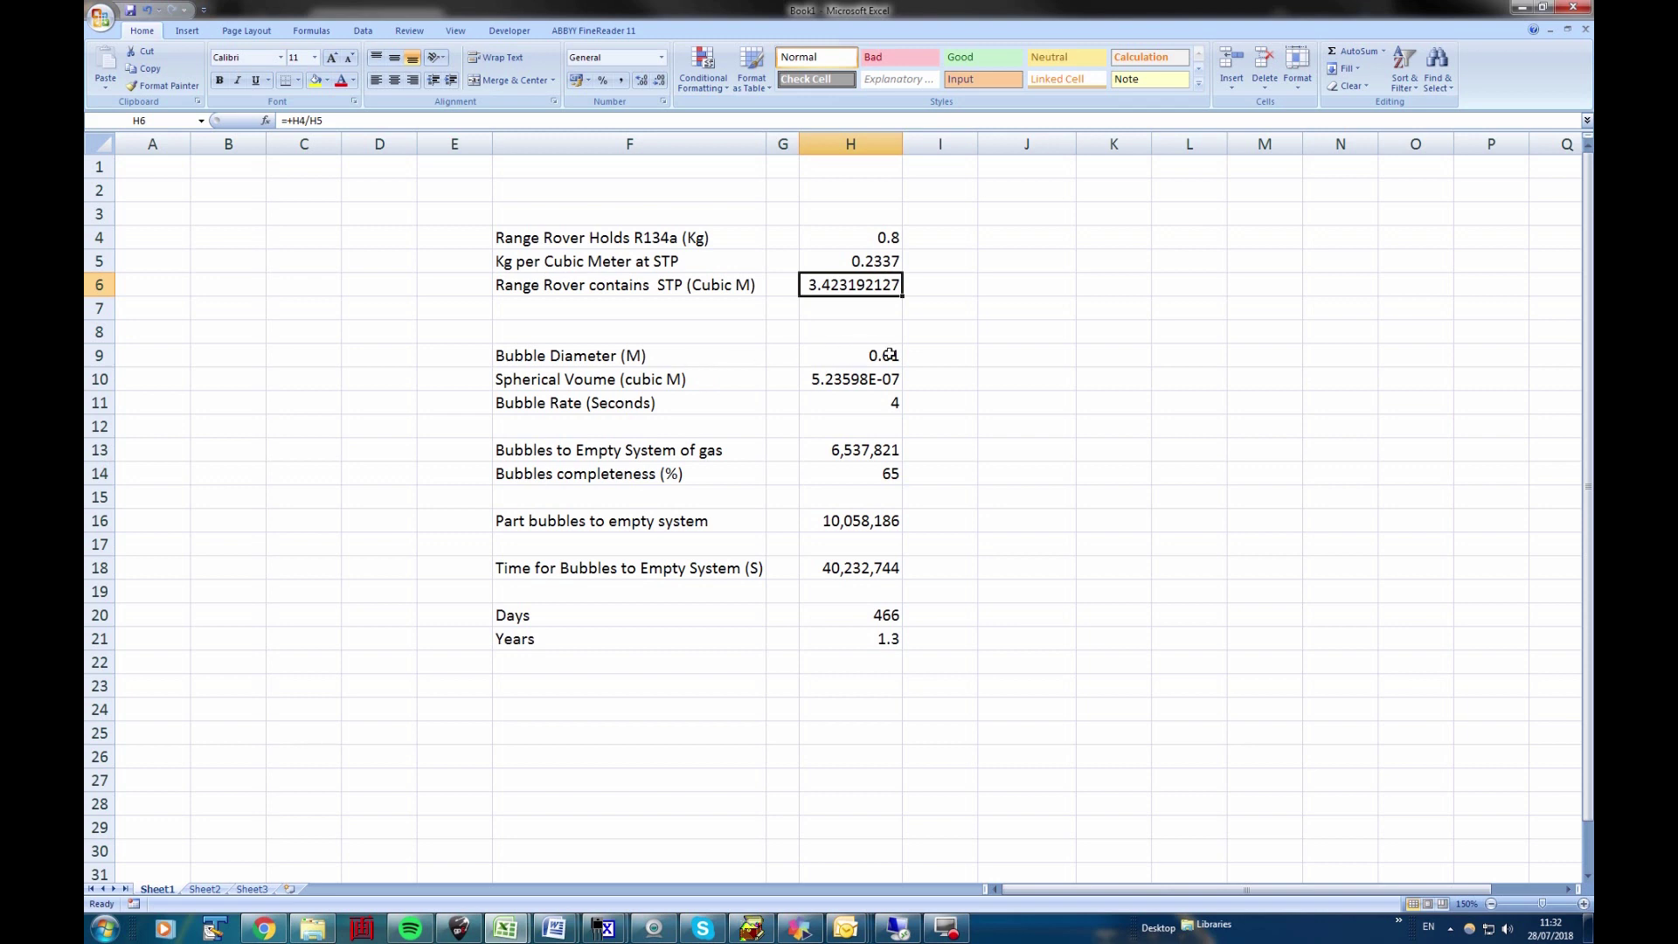
click(709, 382)
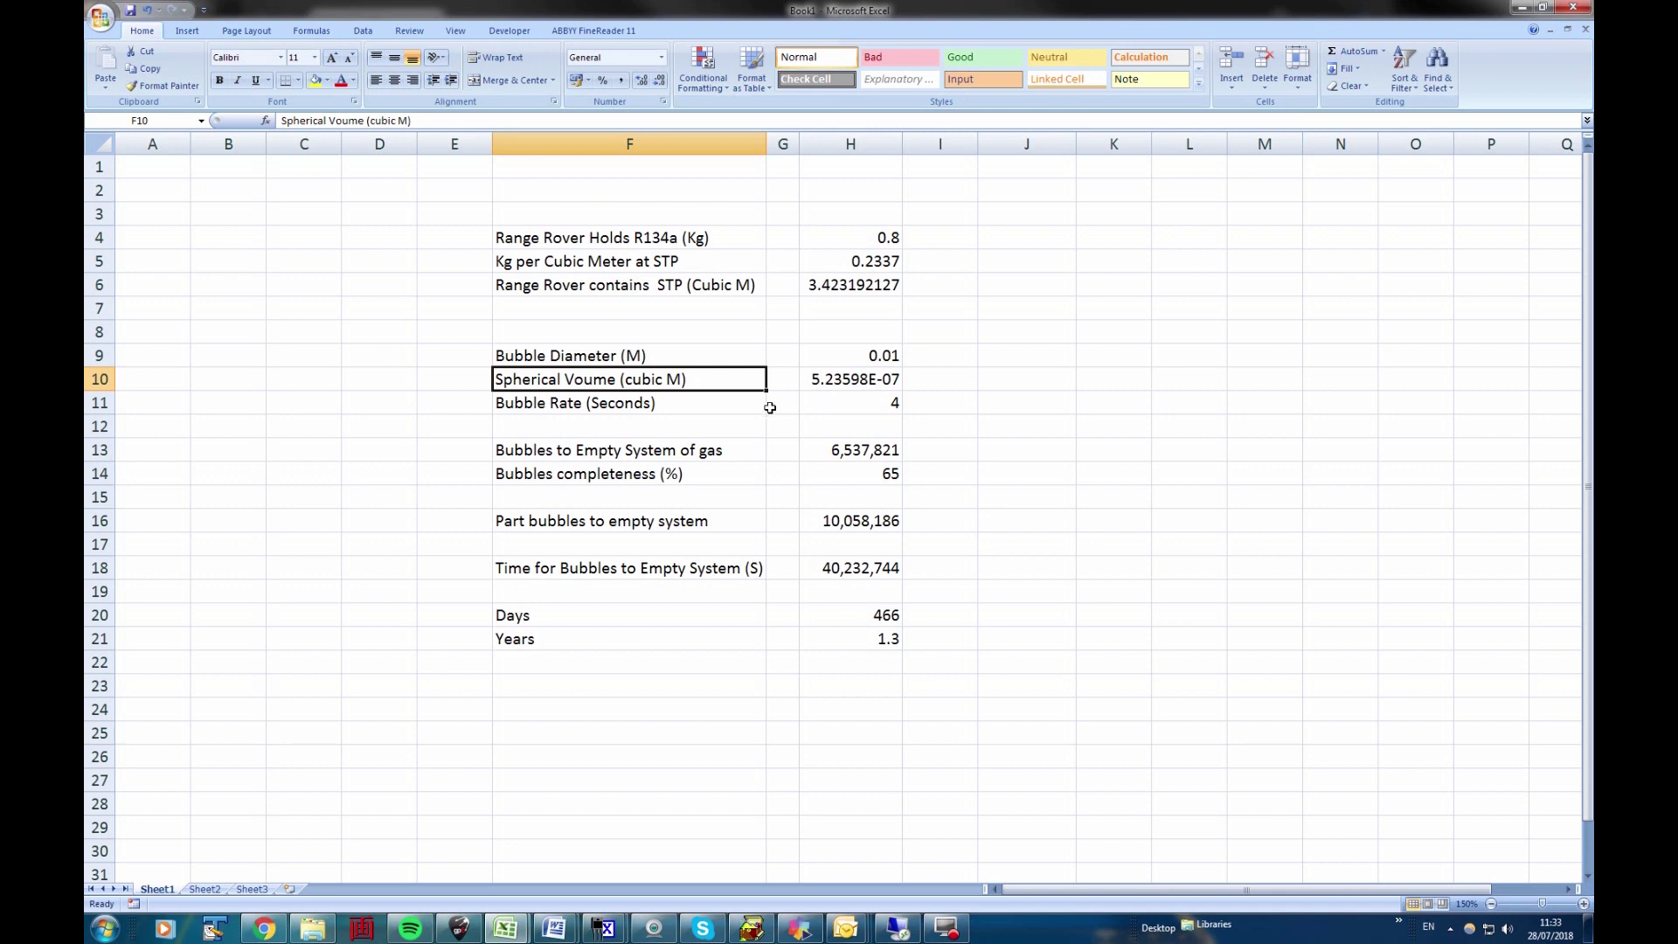
click(832, 409)
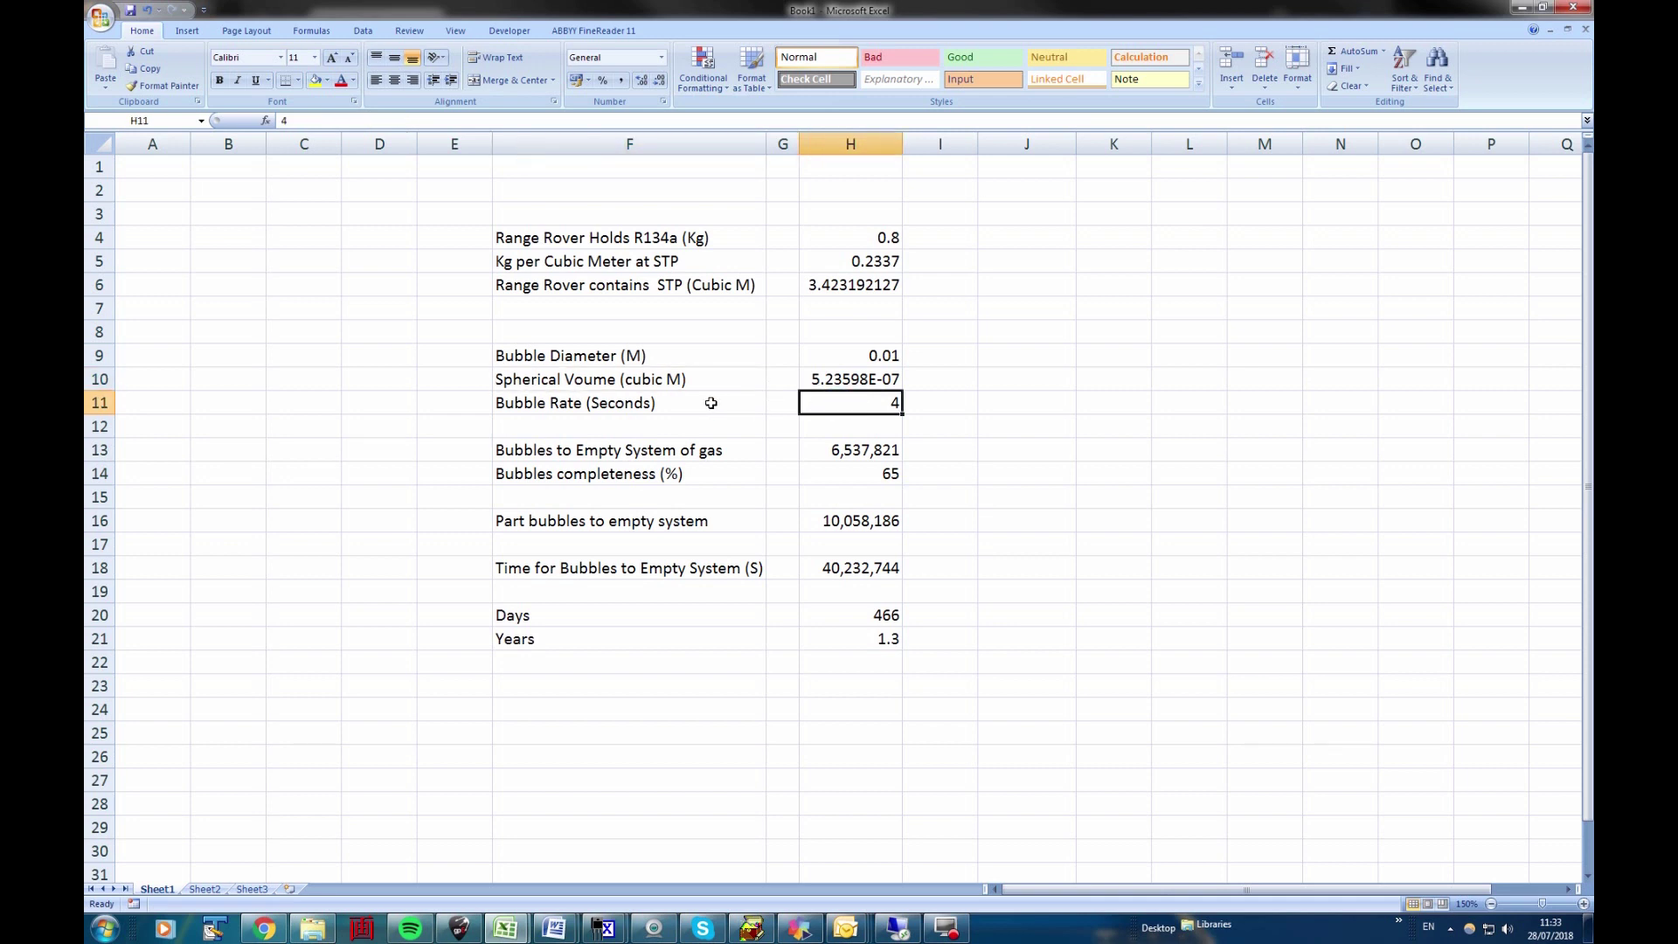
click(664, 409)
click(834, 402)
click(717, 410)
click(856, 410)
Examine how the bubble counts, completeness percentage and emptying time in seconds, days and years are calculated in column H
click(732, 459)
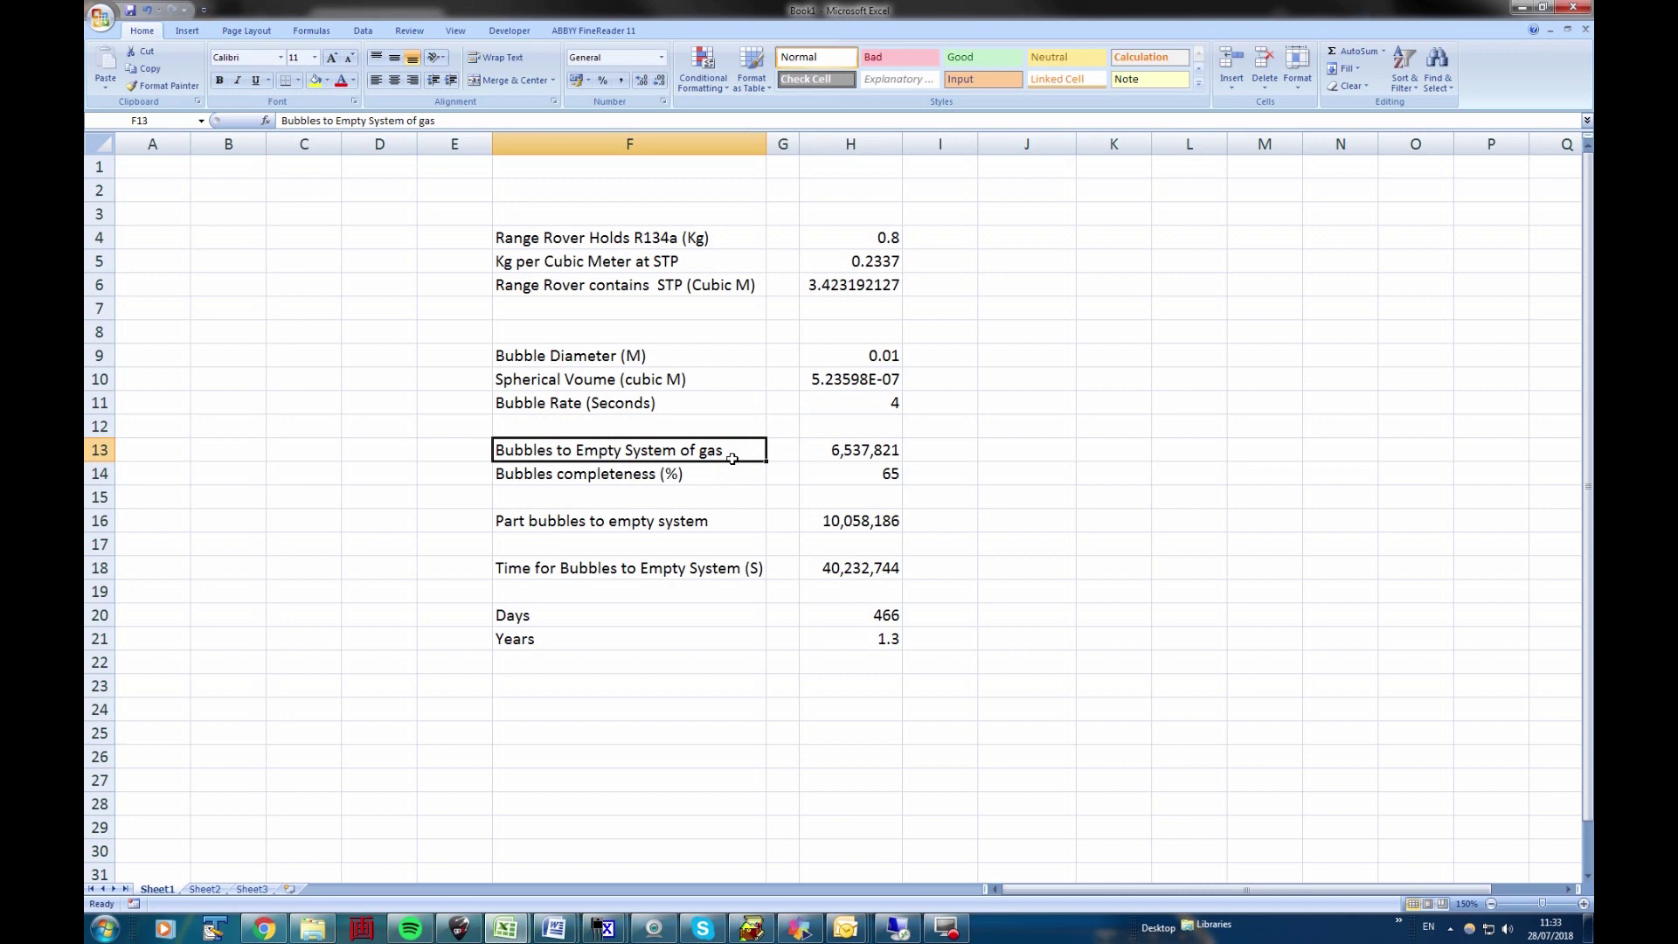
click(846, 460)
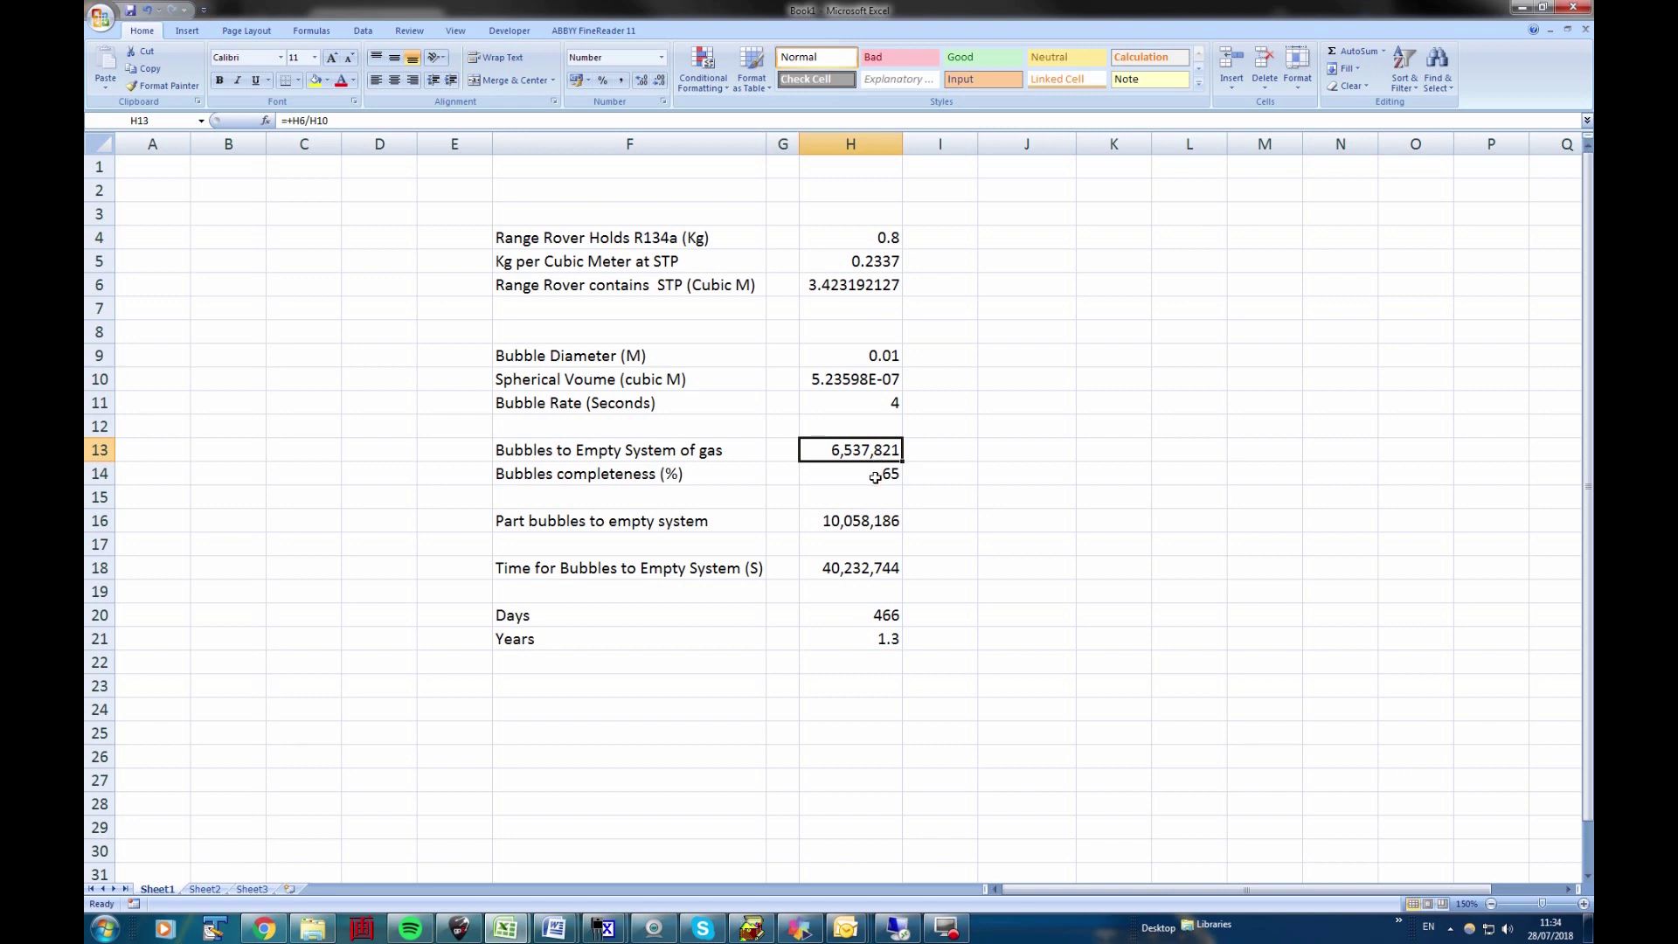
click(875, 478)
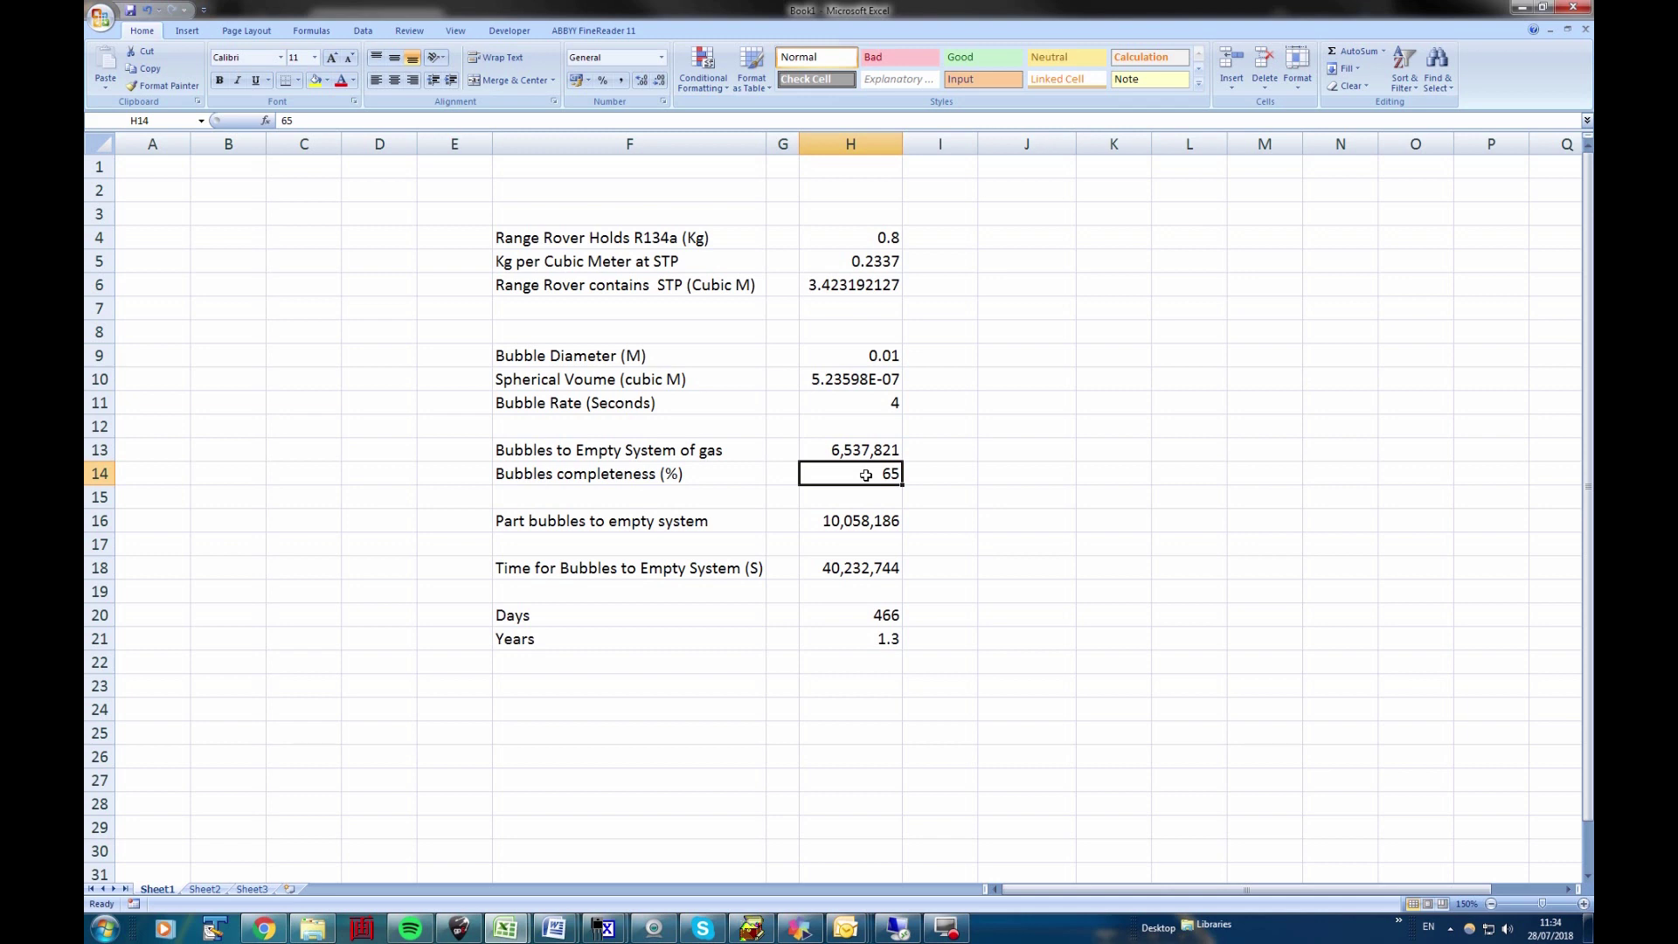
click(649, 522)
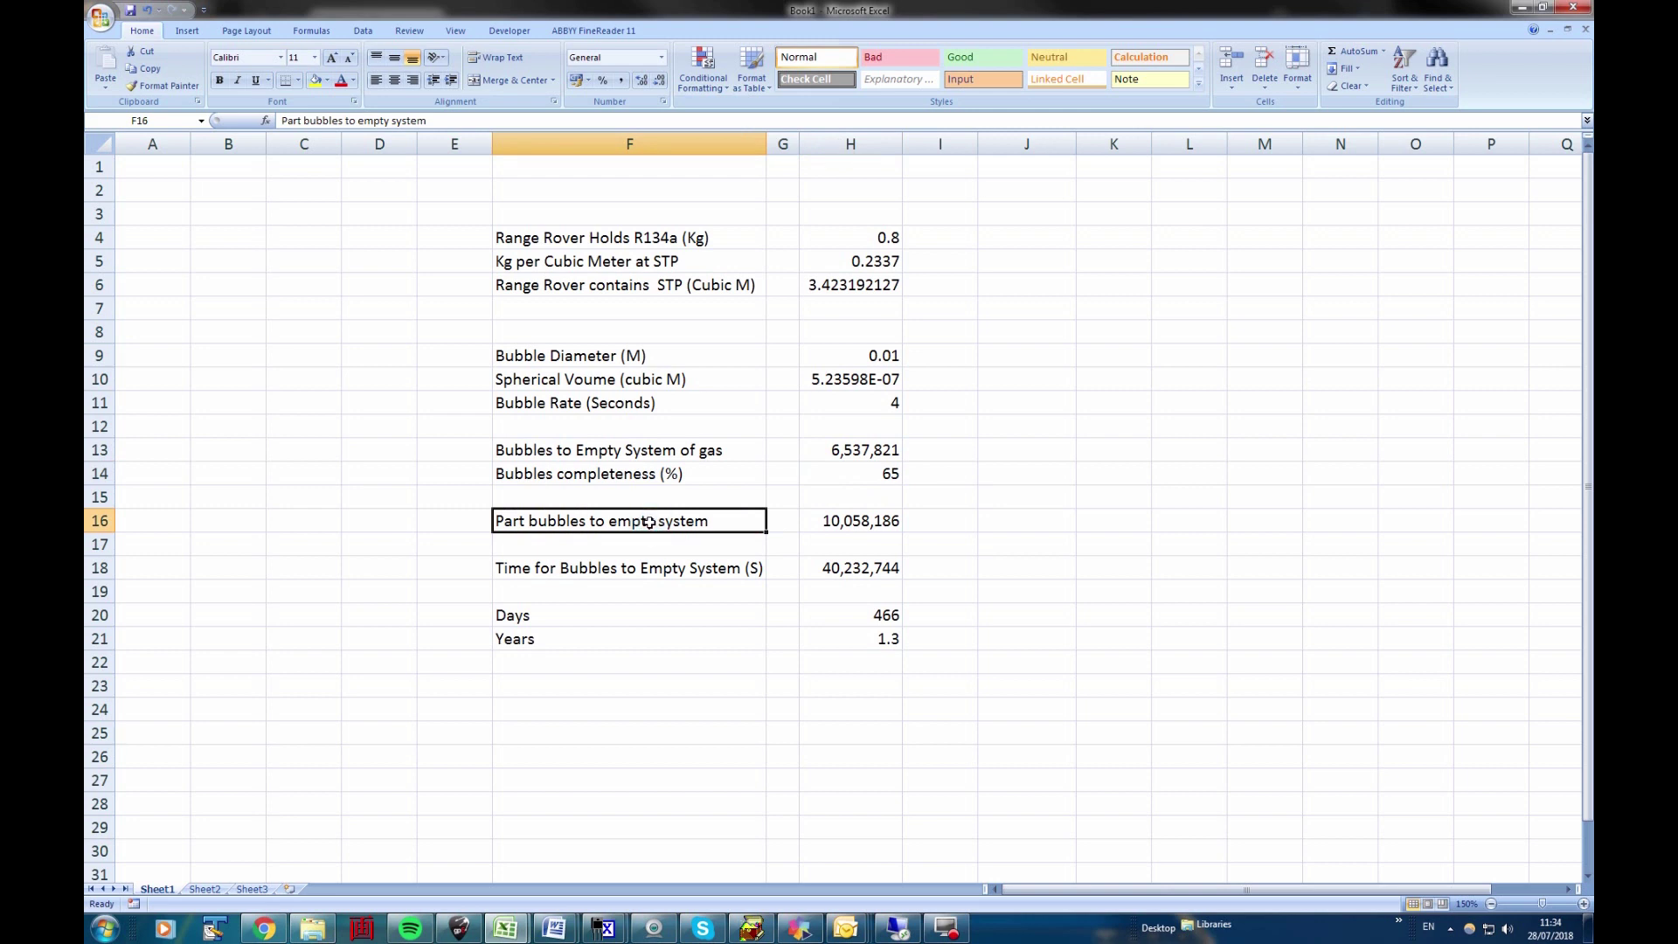
click(863, 478)
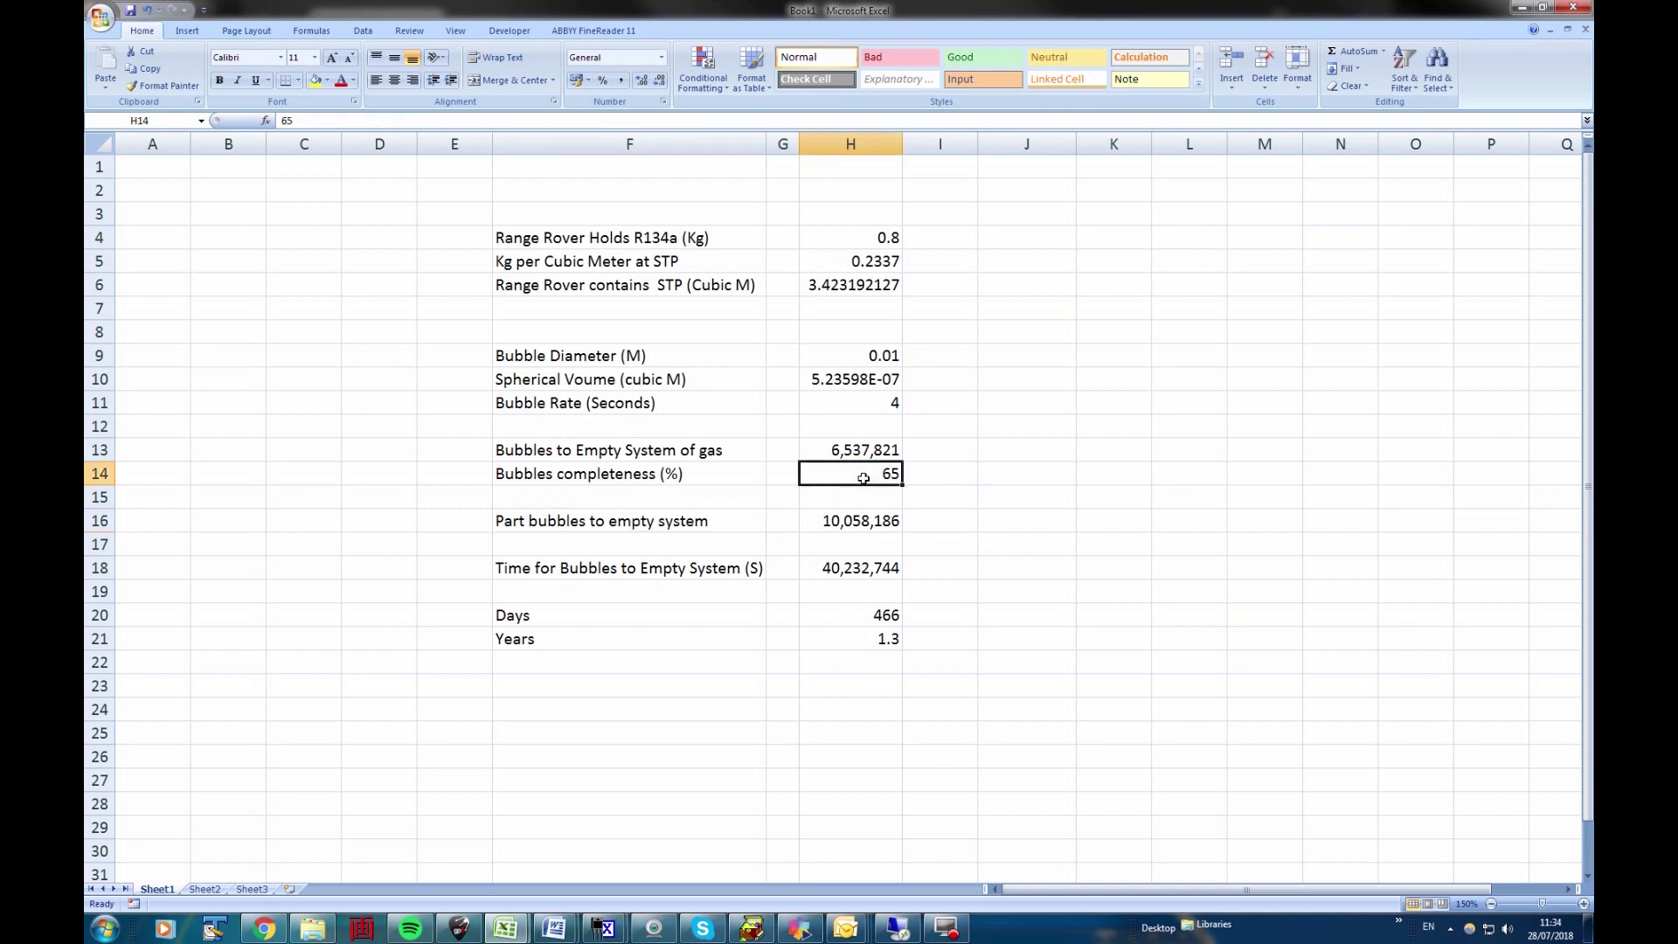
click(864, 374)
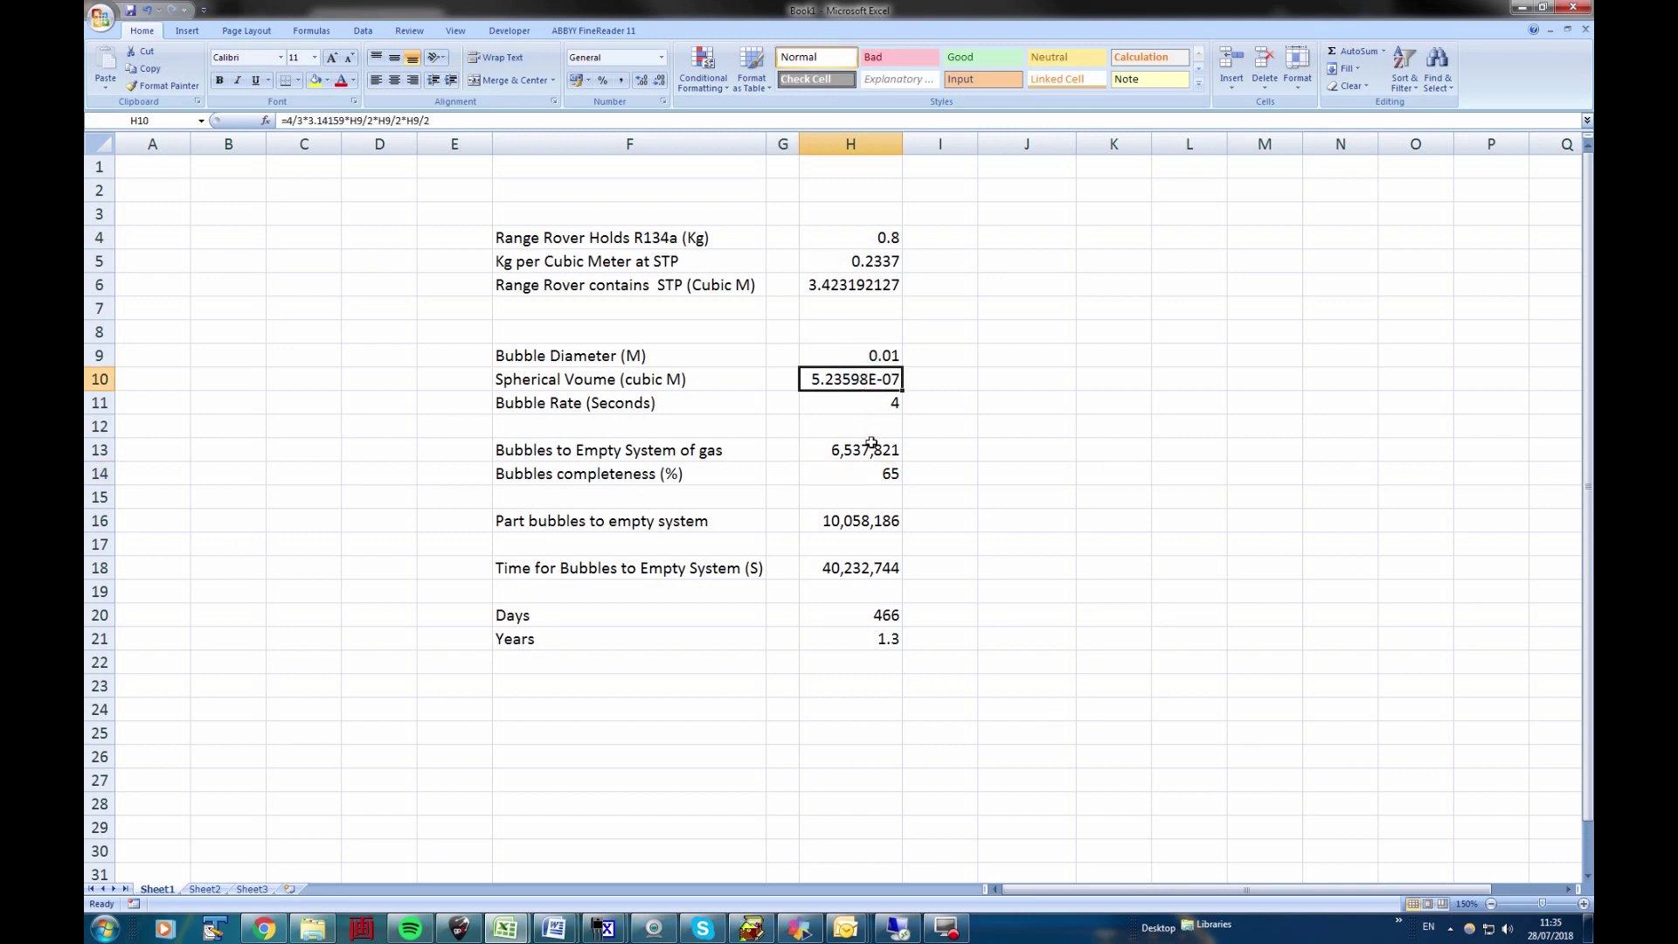
click(872, 519)
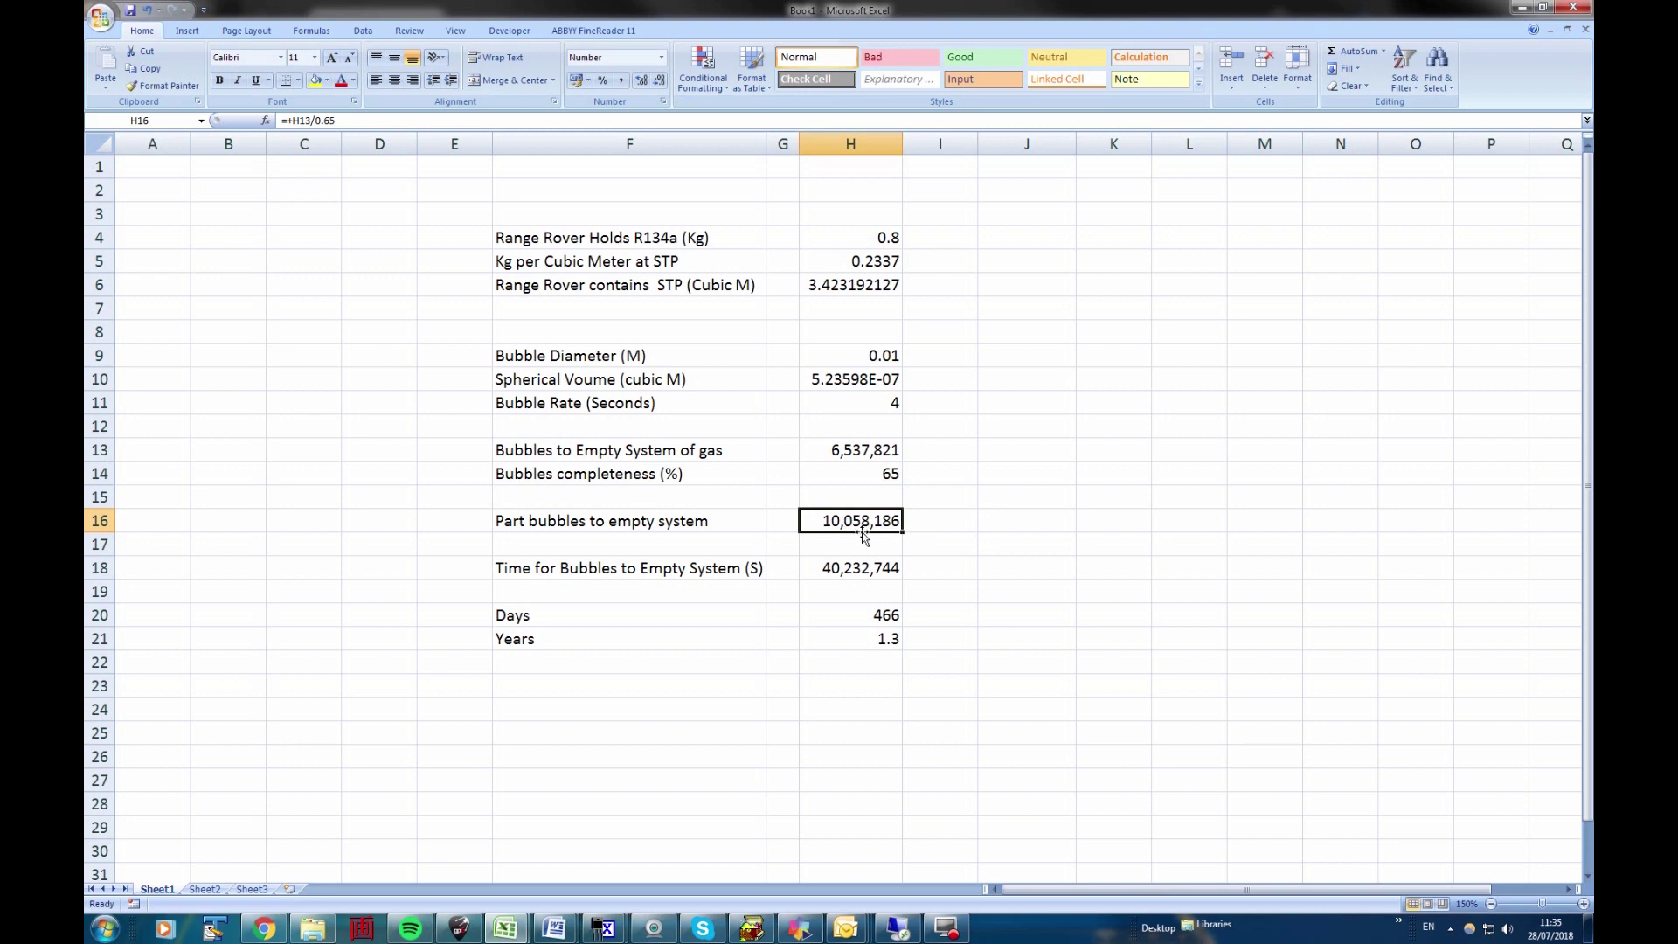
click(876, 404)
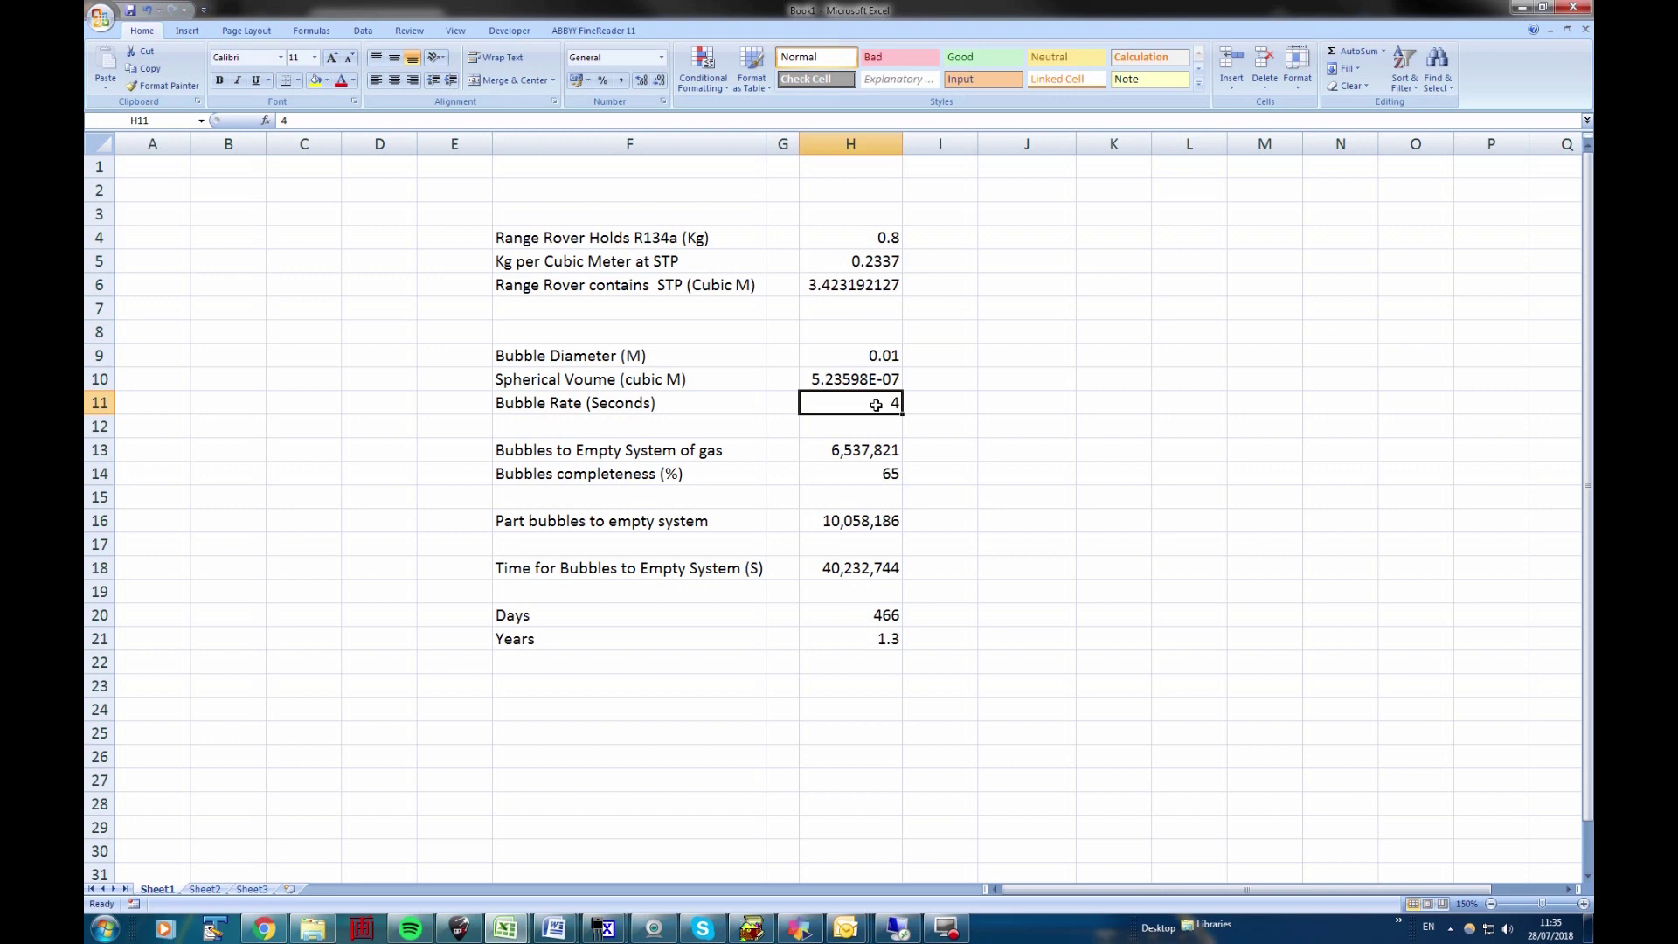
click(862, 523)
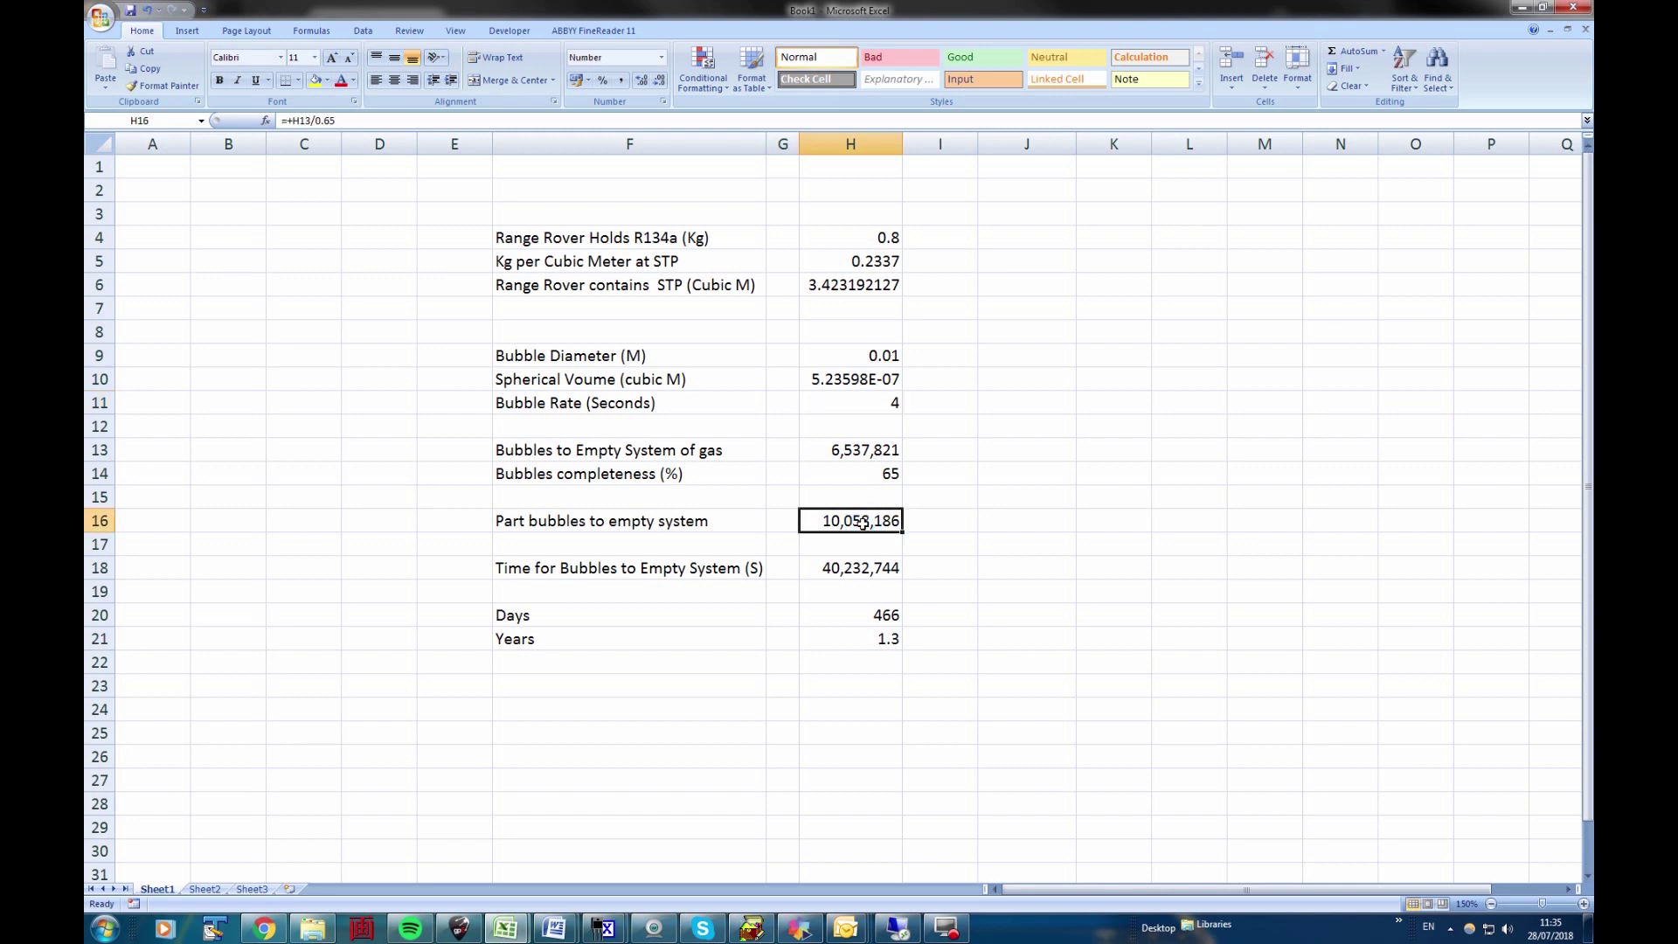
click(867, 570)
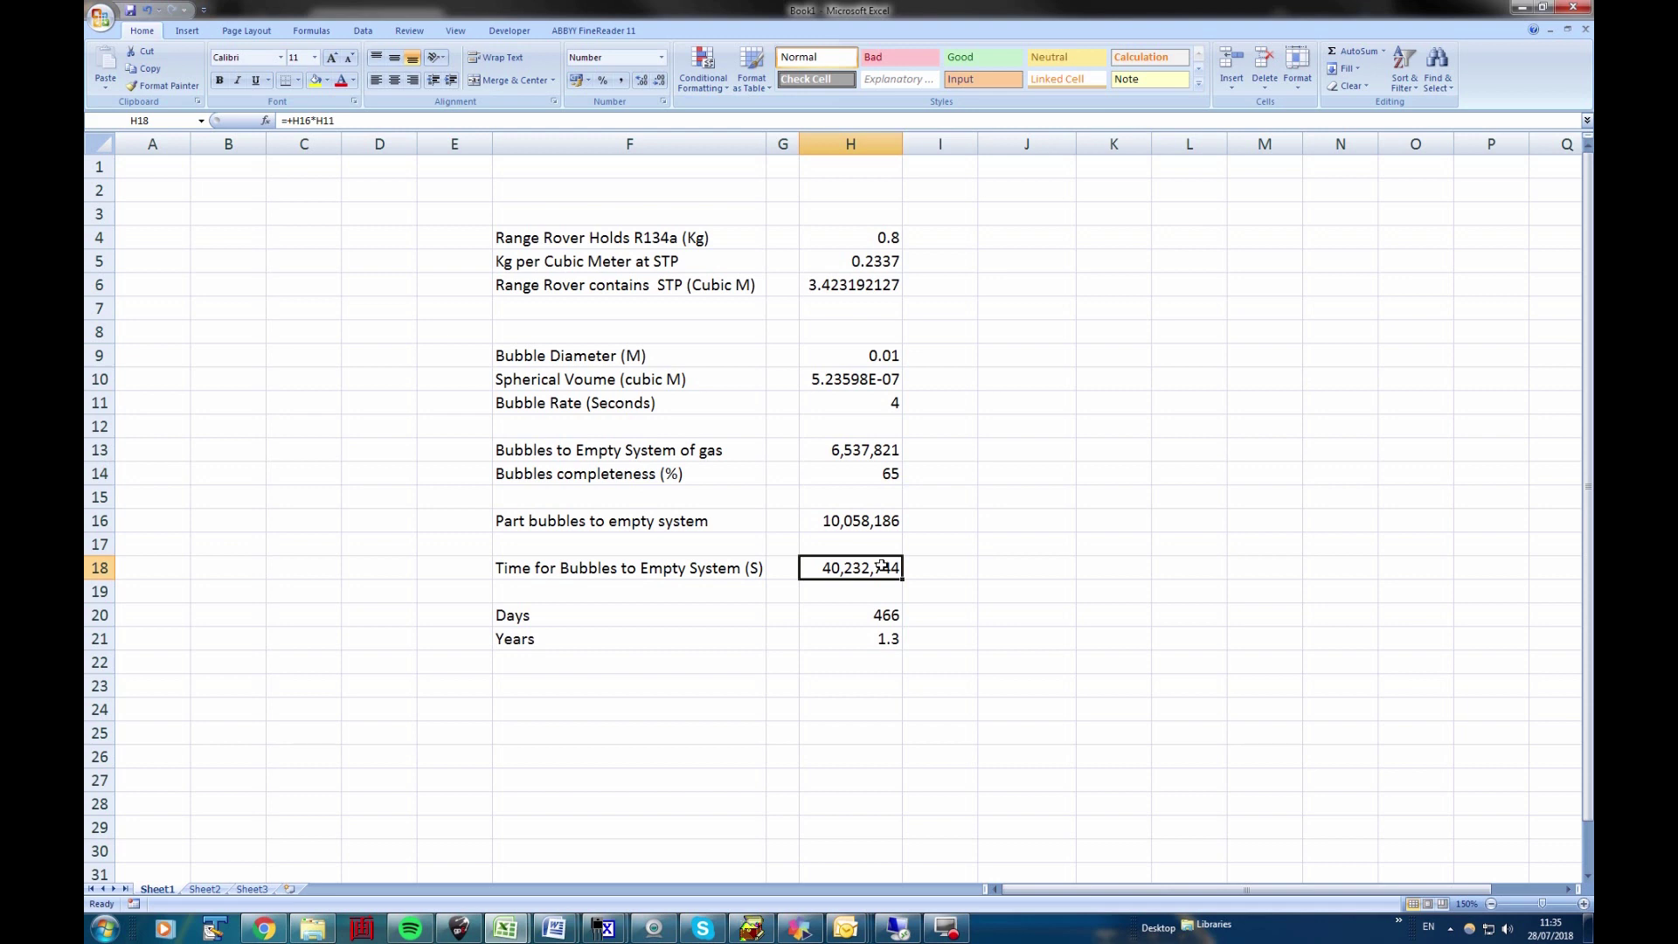
click(874, 615)
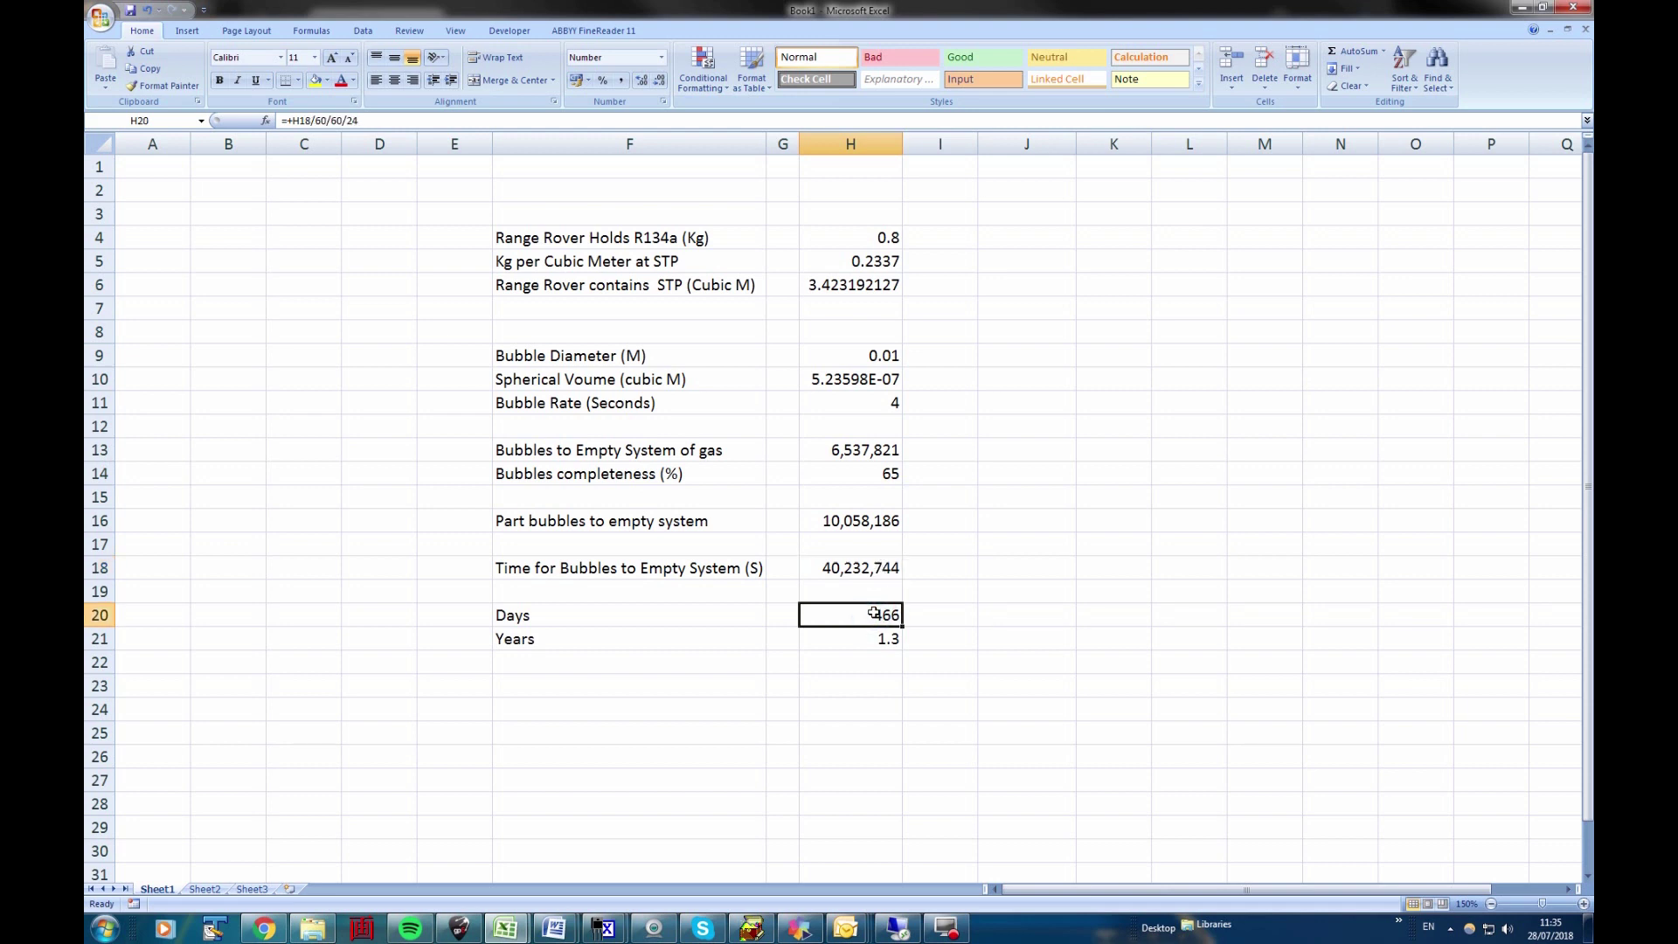
click(874, 646)
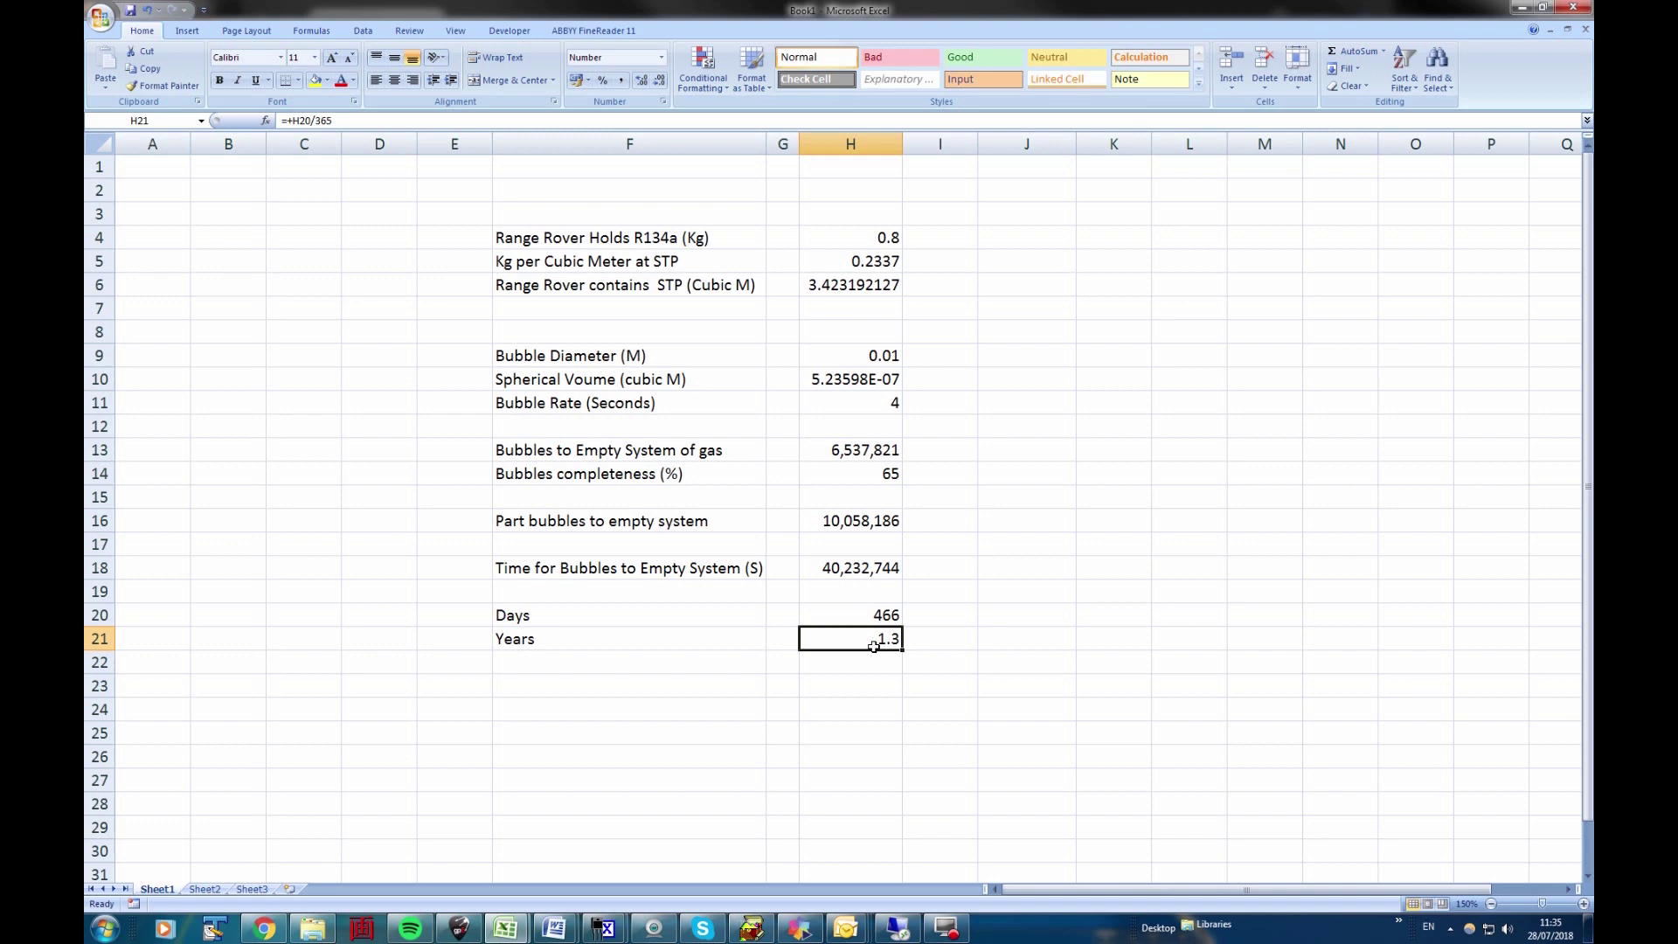
Review the complete leak calculation in F4:H21, including the bubble rate in H11
drag(860, 236, 682, 630)
click(1186, 450)
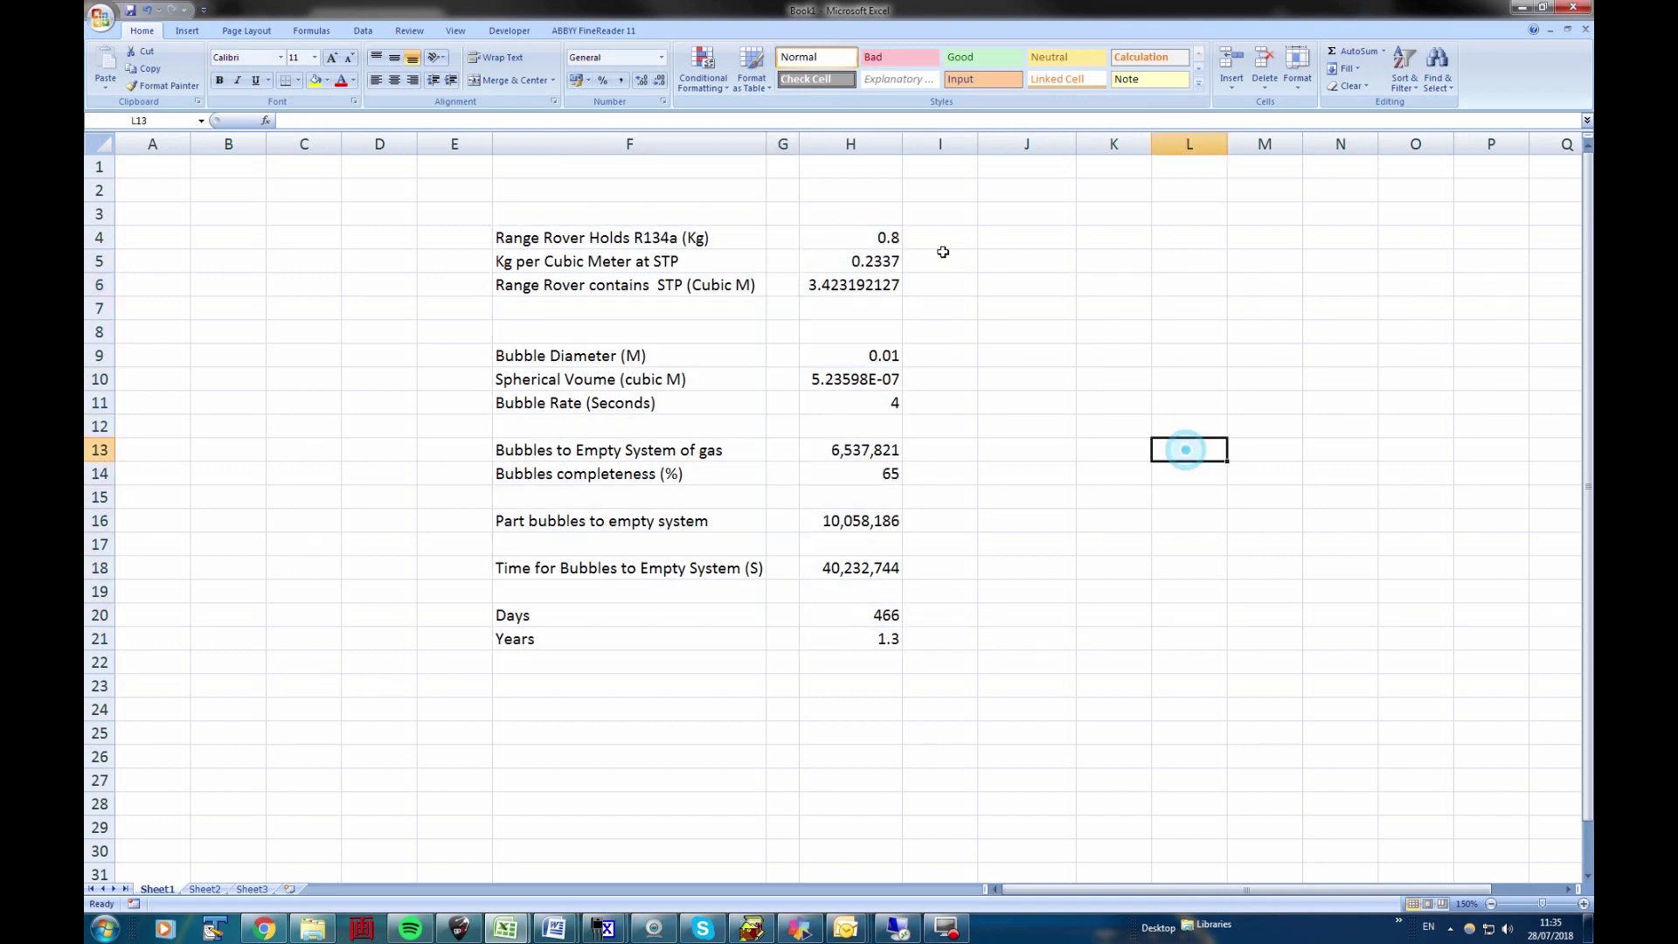
drag(622, 235, 870, 648)
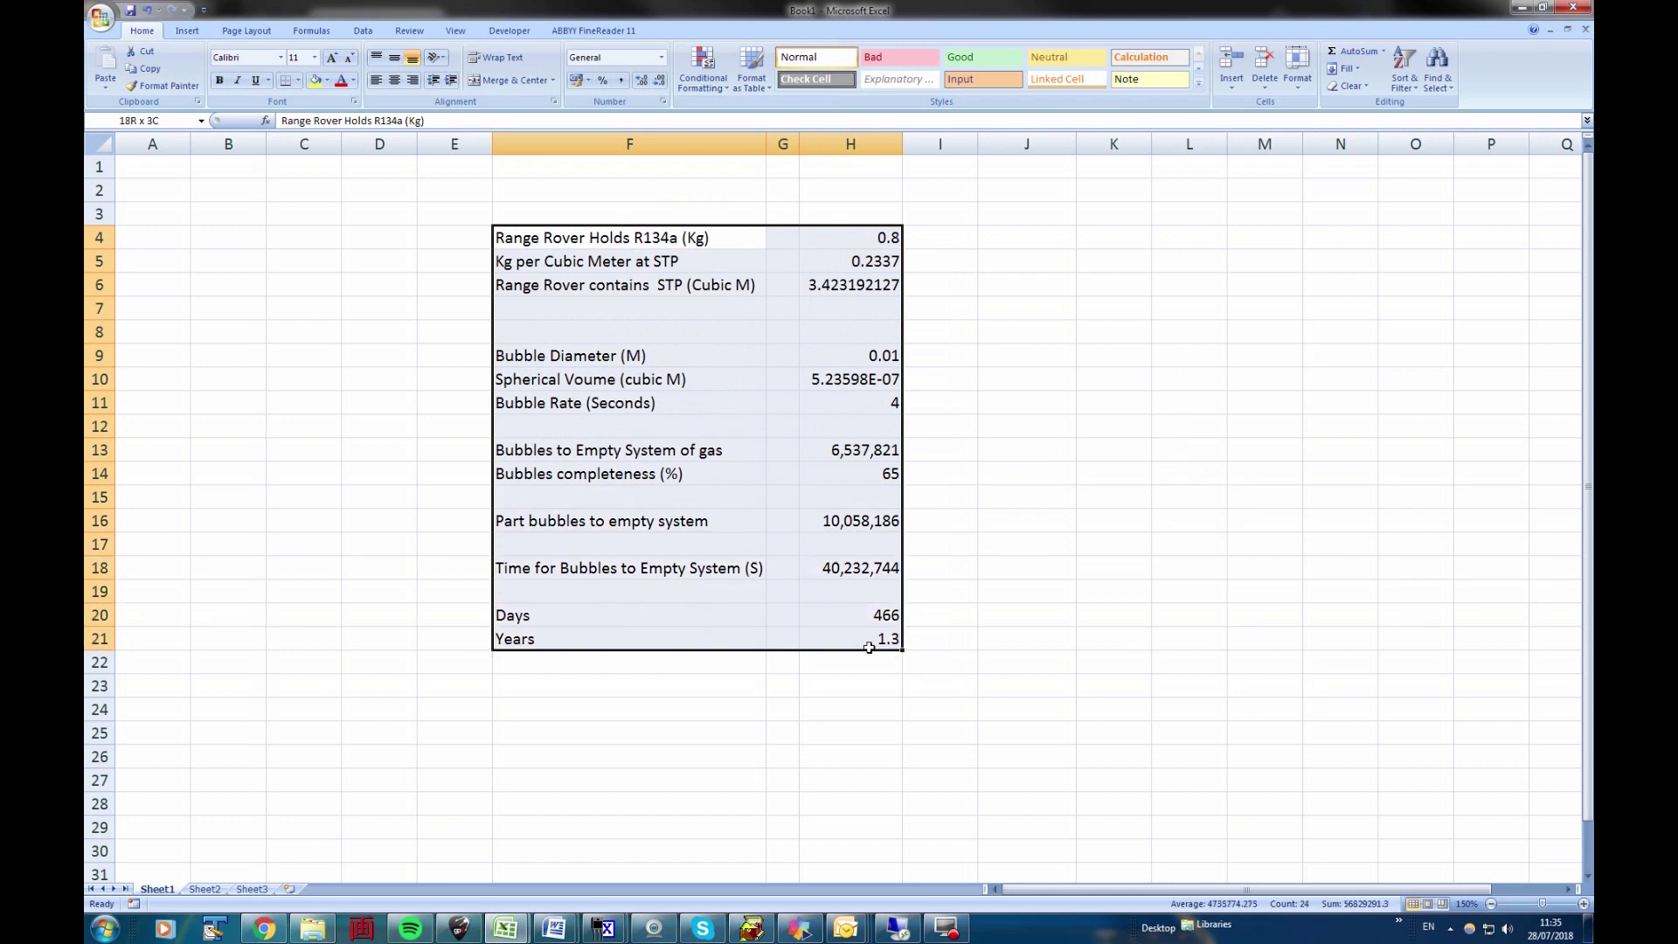
click(970, 590)
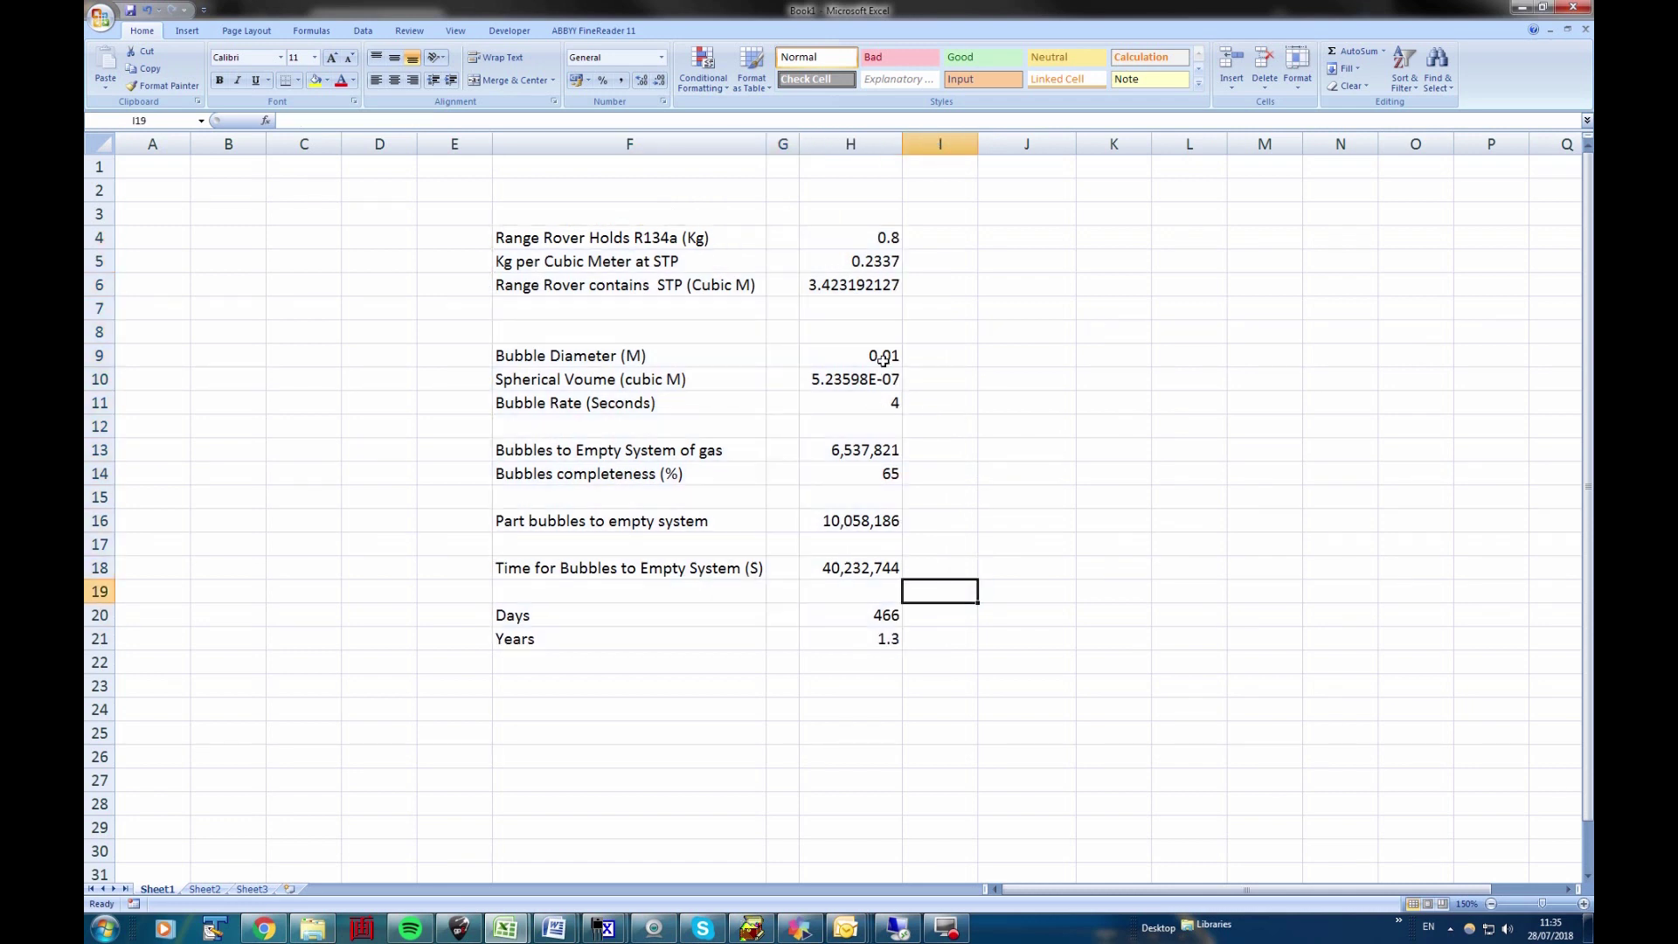
click(874, 404)
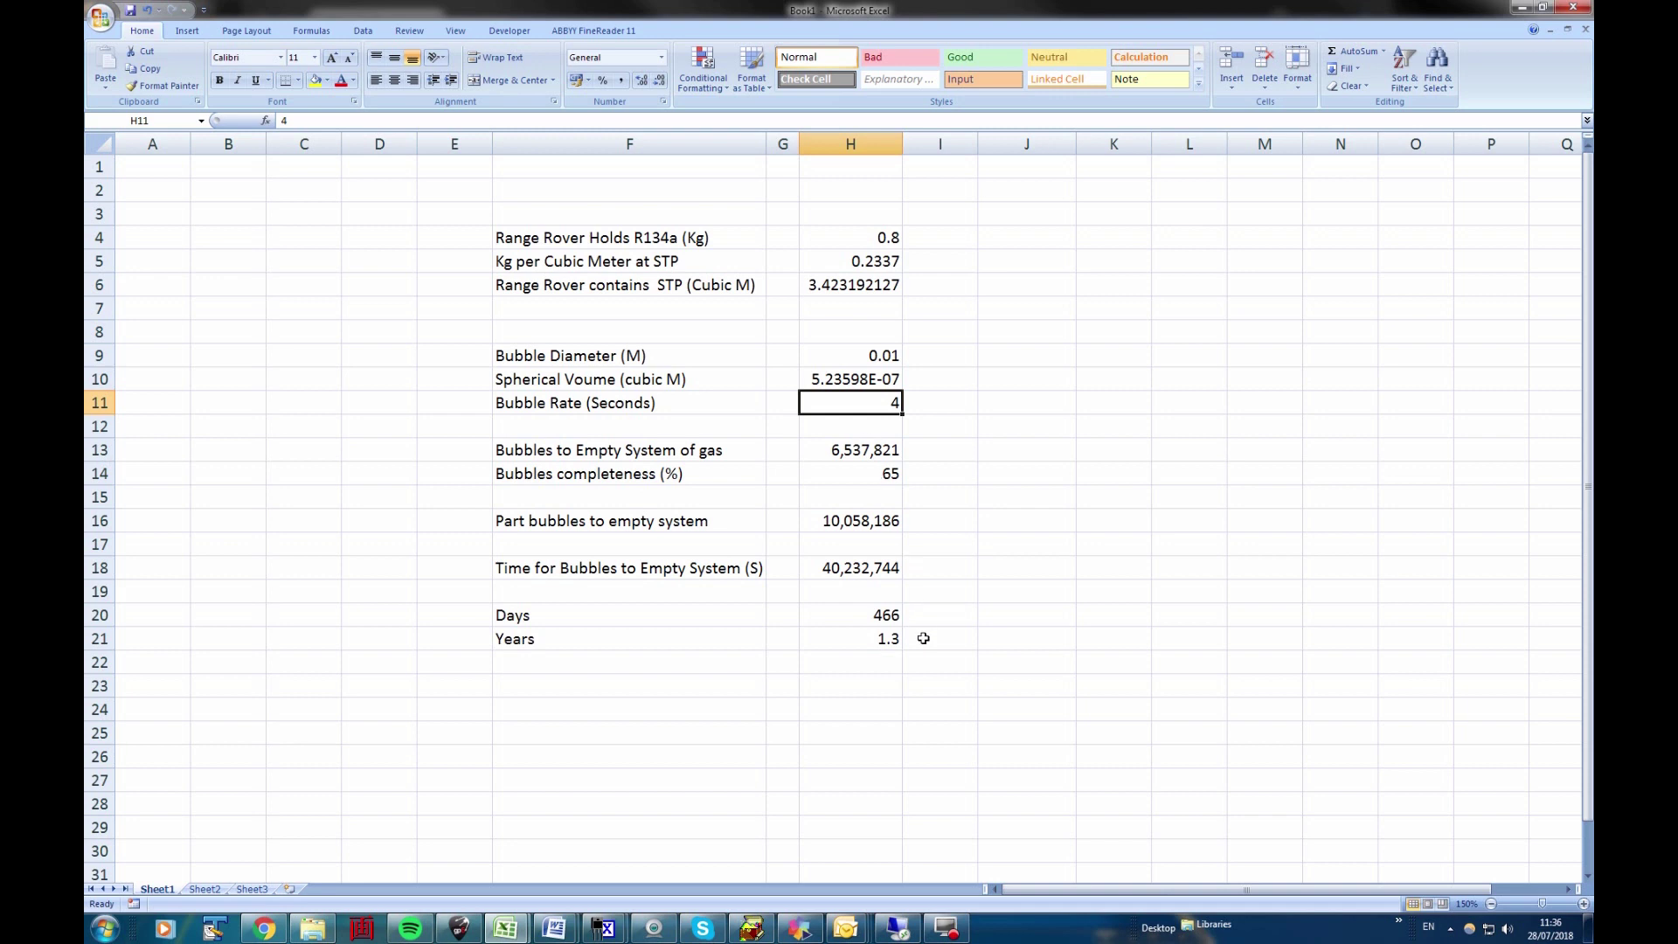
drag(568, 249, 874, 639)
click(924, 584)
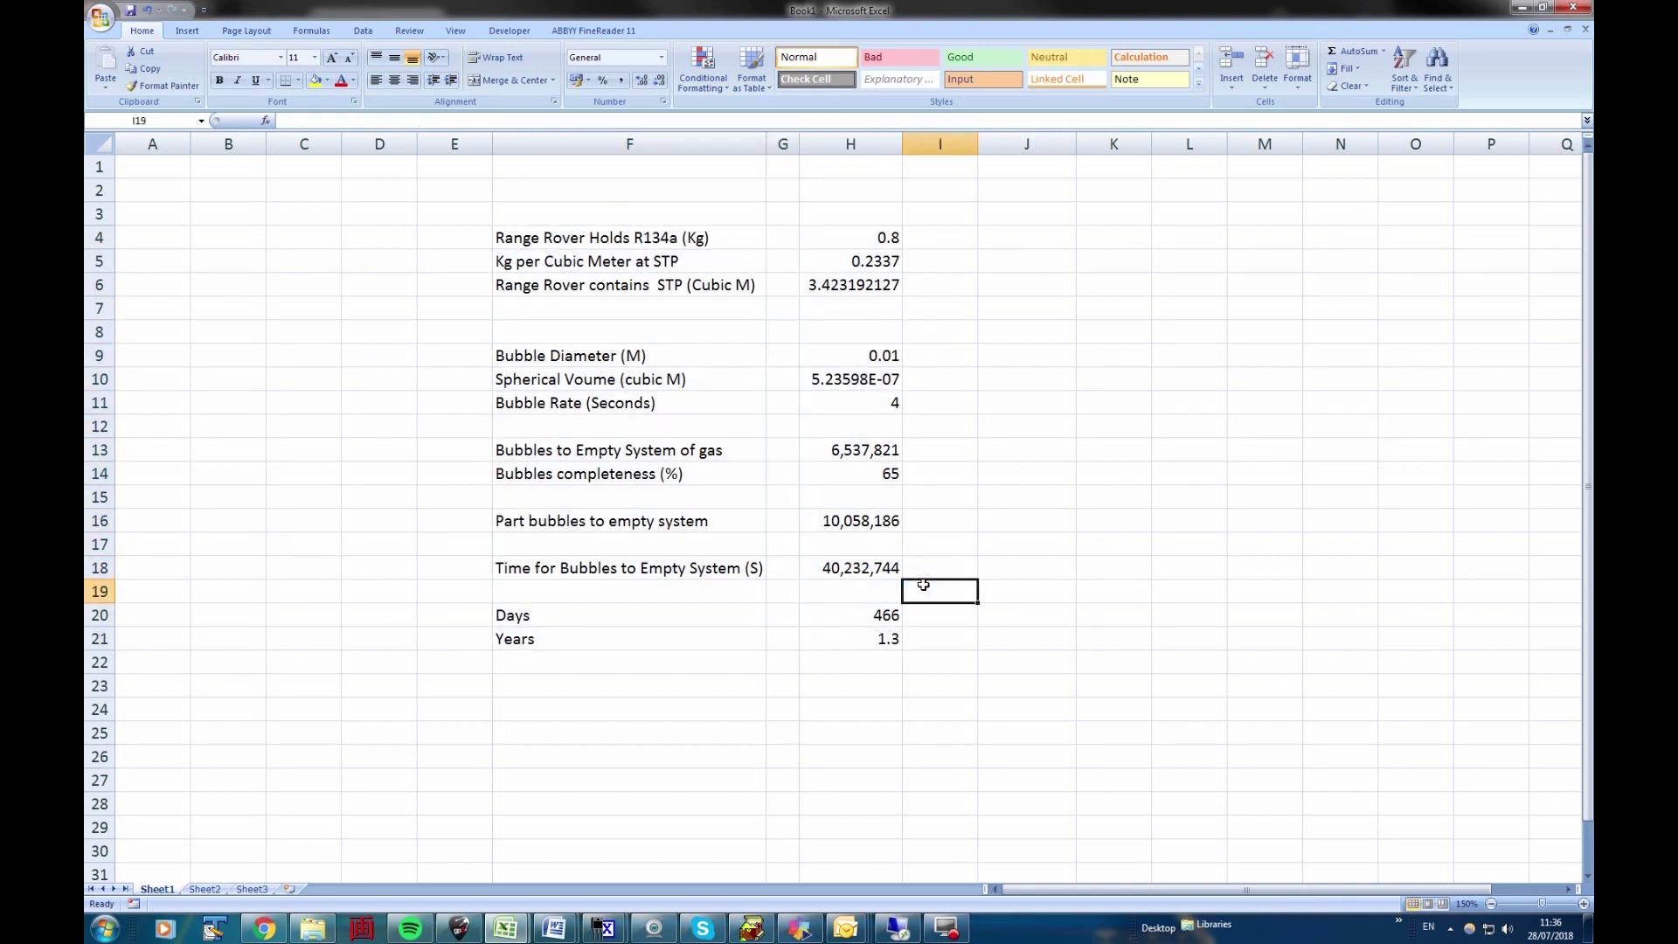